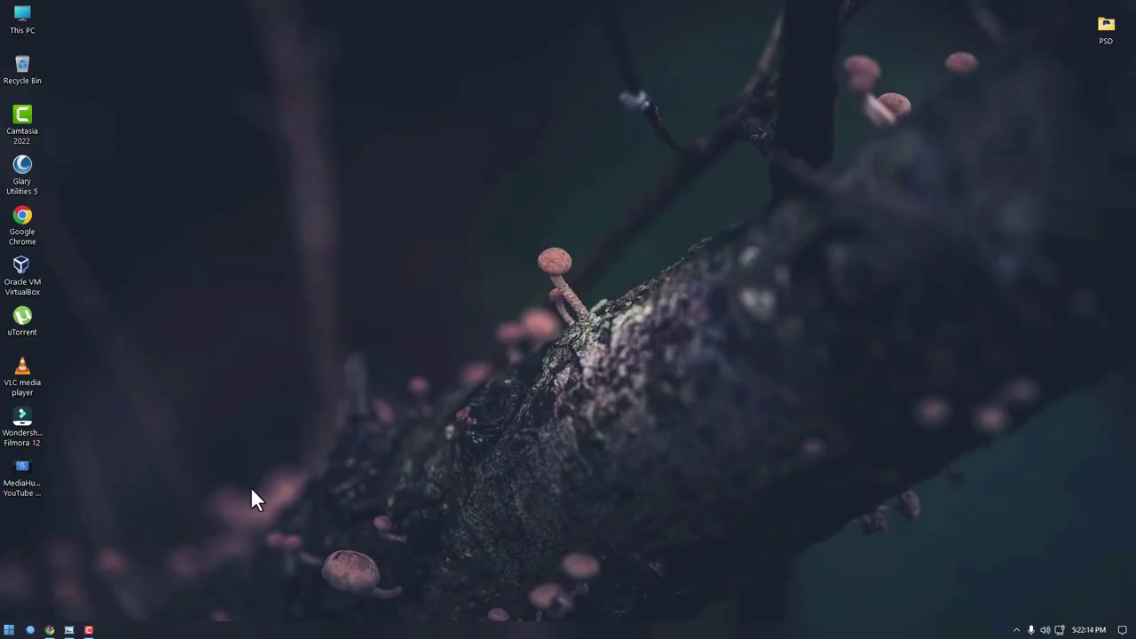
Step: View the VLAN diagram picture and briefly check the Wi-Fi network list
left_click(68, 629)
left_click(1059, 629)
left_click(1059, 630)
right_click(520, 347)
left_click(559, 380)
Step: Open the Ethernet connection's properties and select Internet Protocol Version 4 (TCP/IPv4)
right_click(1058, 629)
left_click(1047, 609)
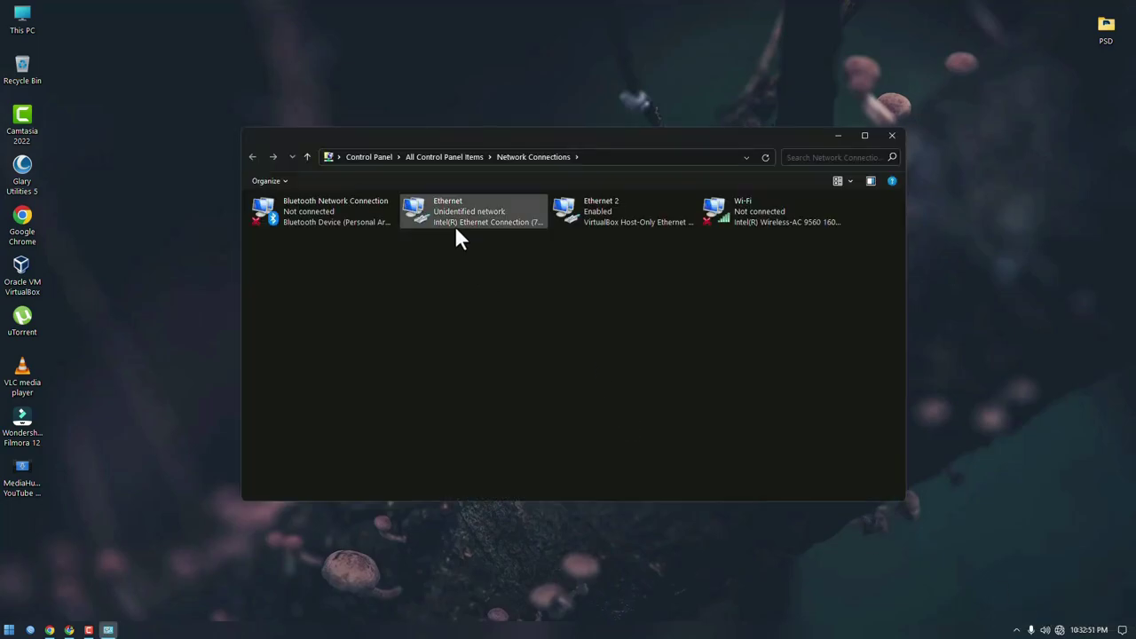
left_click(453, 215)
right_click(454, 213)
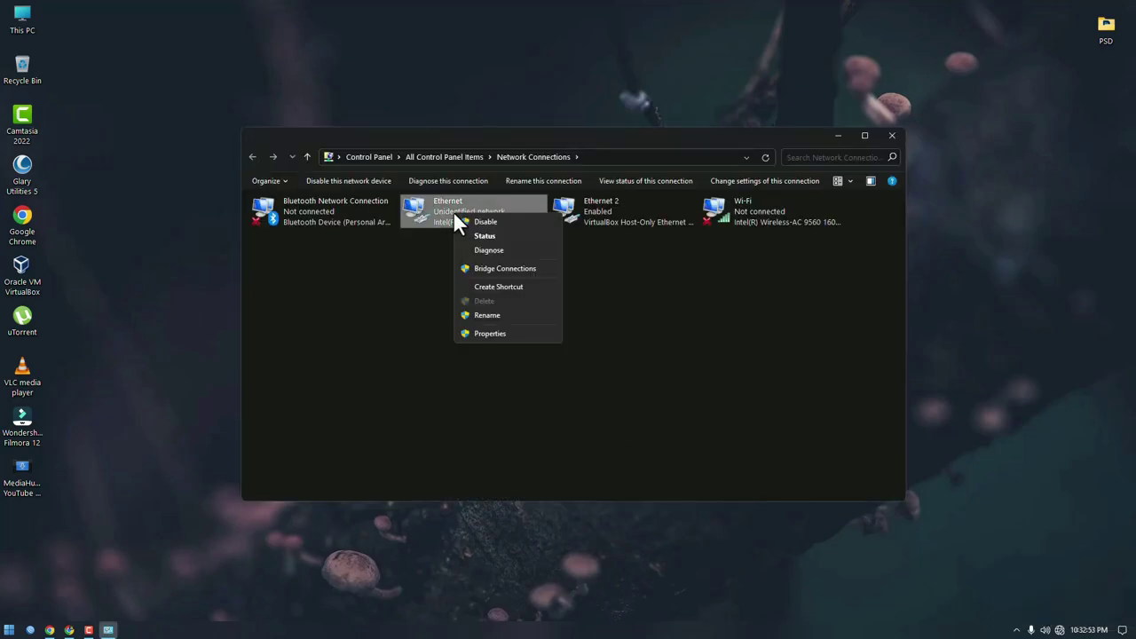
left_click(495, 336)
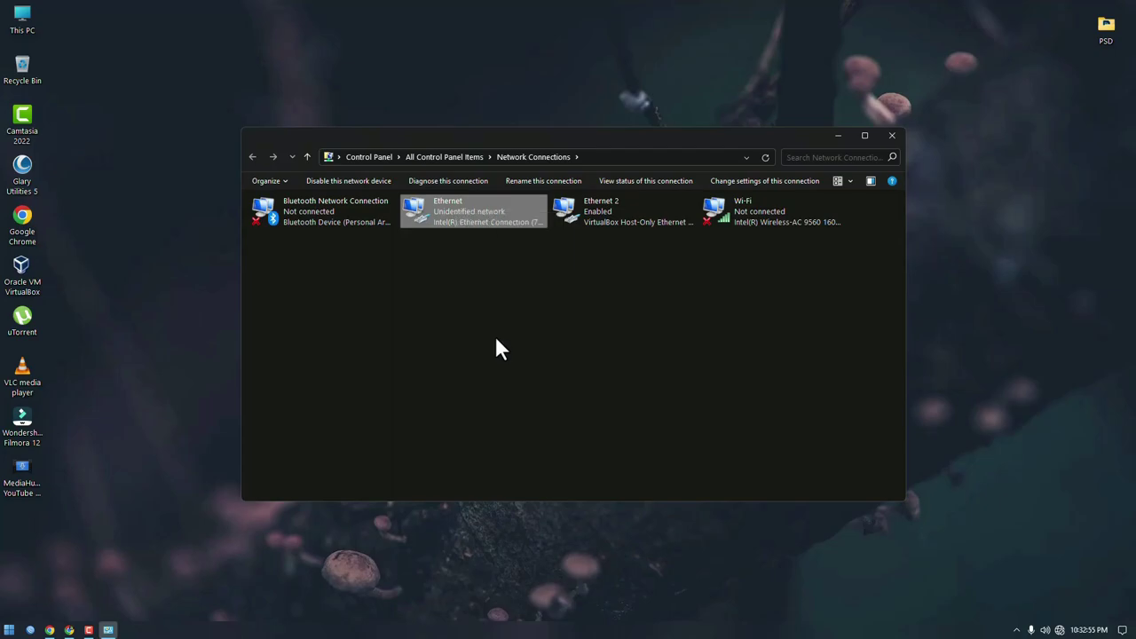
left_click_drag(348, 193, 465, 220)
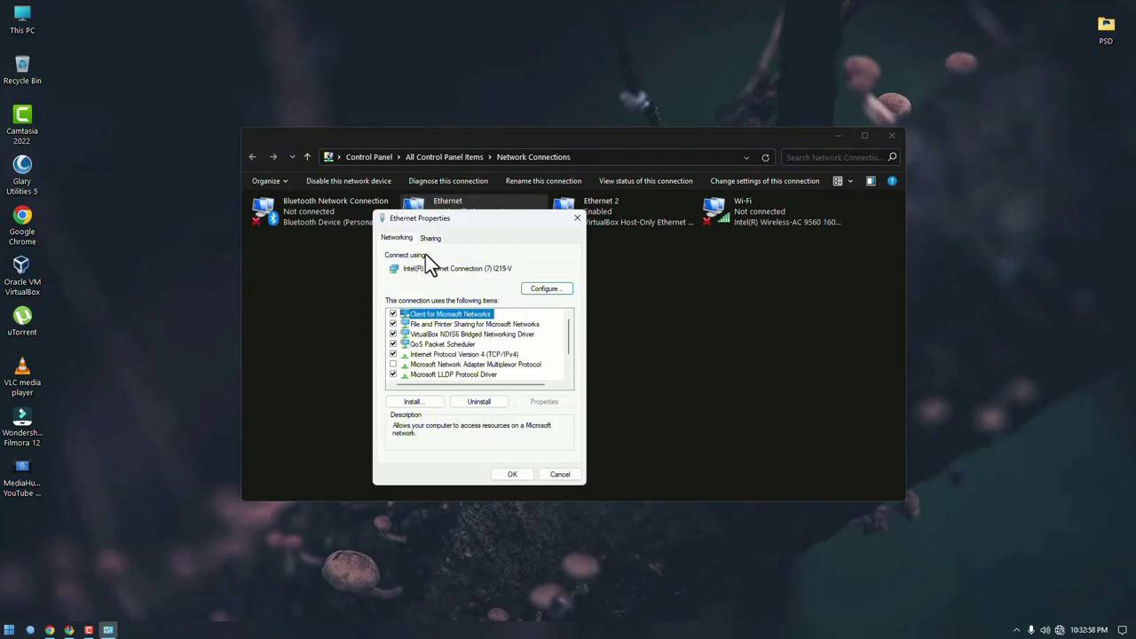
left_click(422, 354)
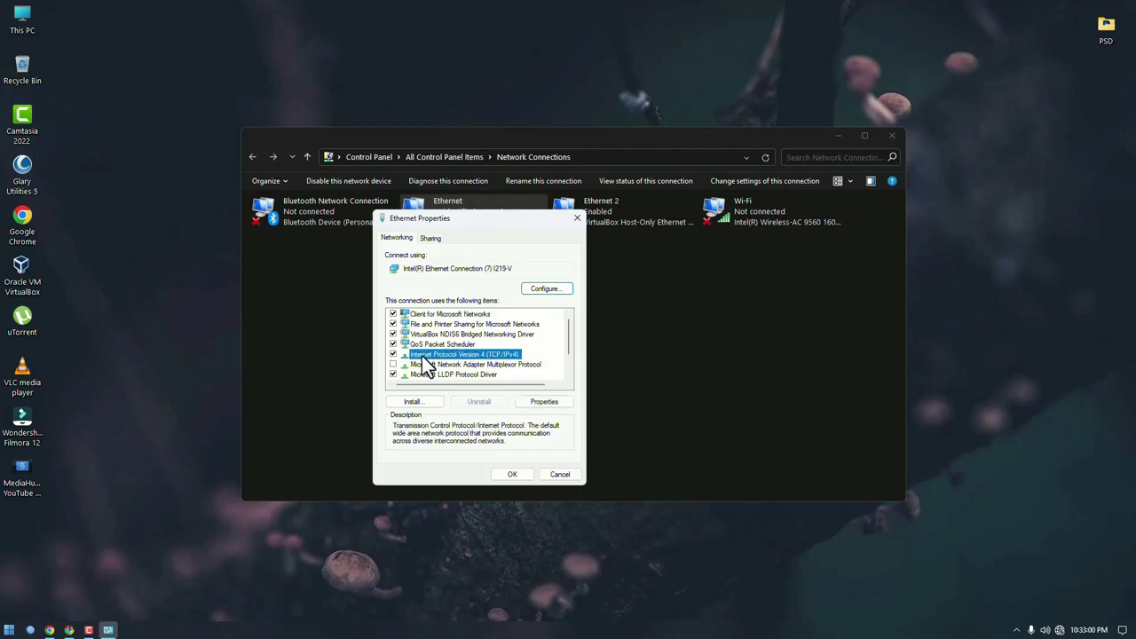
Step: Switch Ethernet IPv4 to a manual address and enter the 192.168.100 gateway prefix
left_click(547, 403)
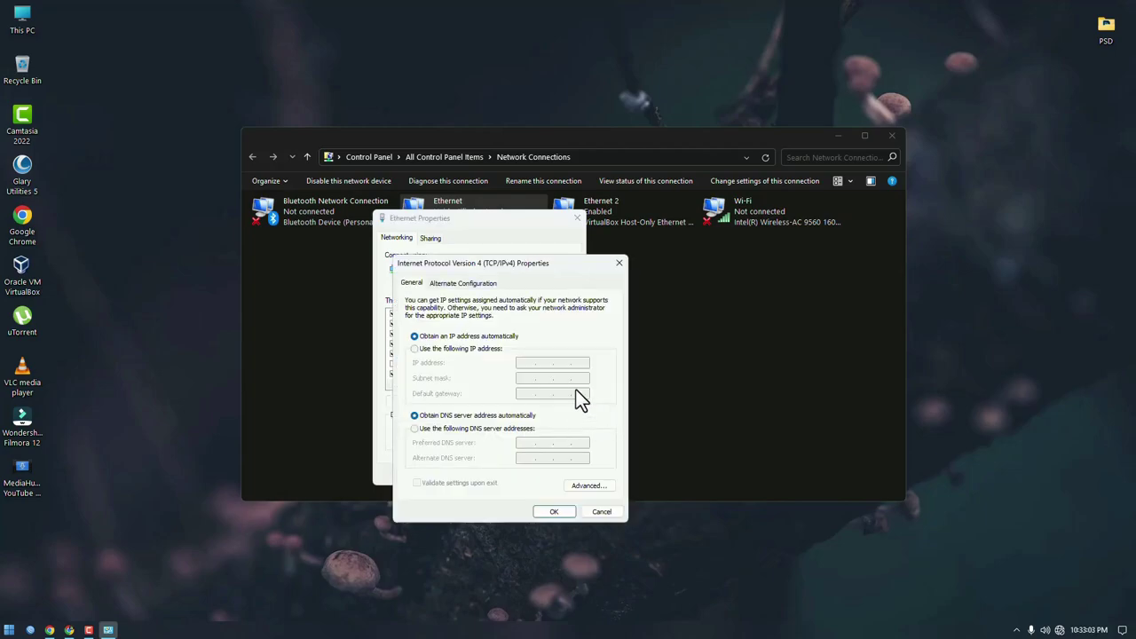
left_click(414, 349)
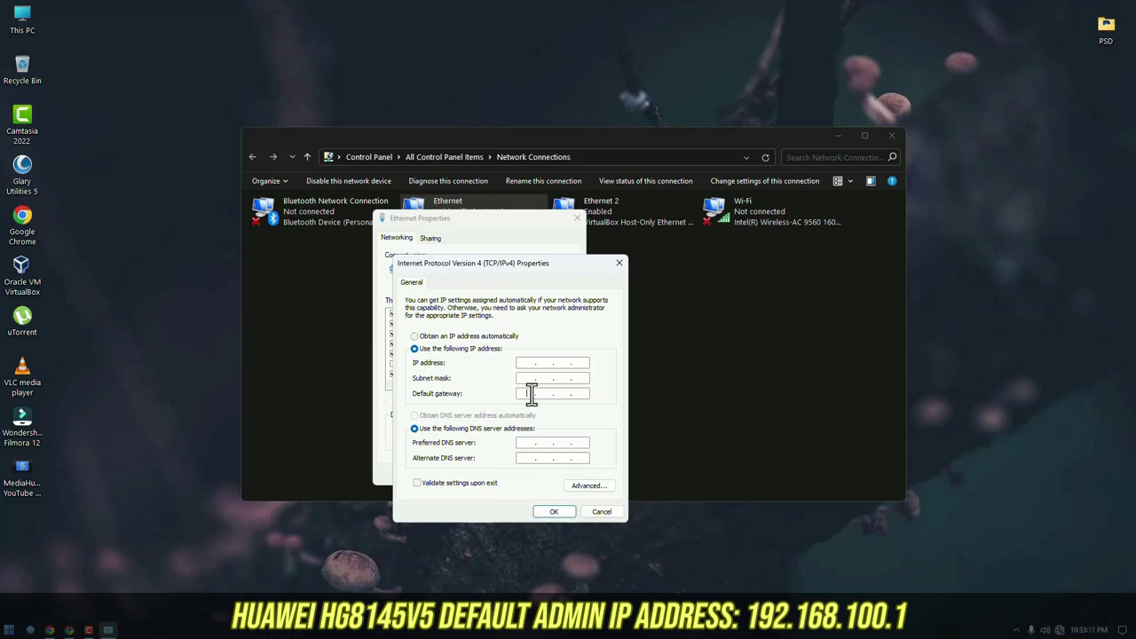
left_click(530, 393)
type("192 . 168 . 100 . 1")
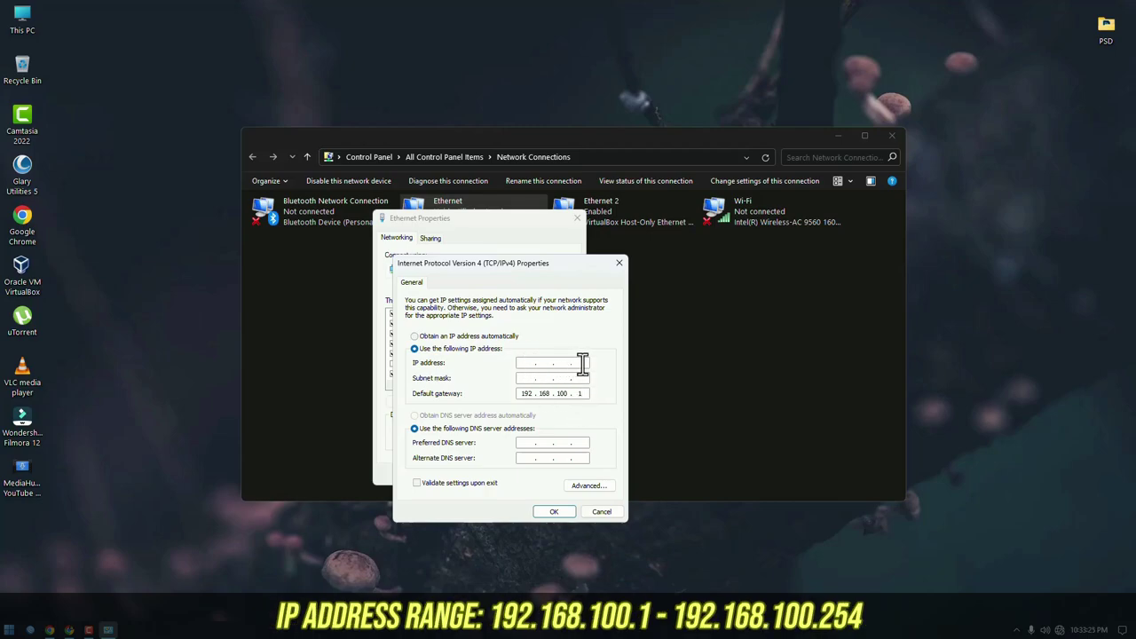
double_click(527, 393)
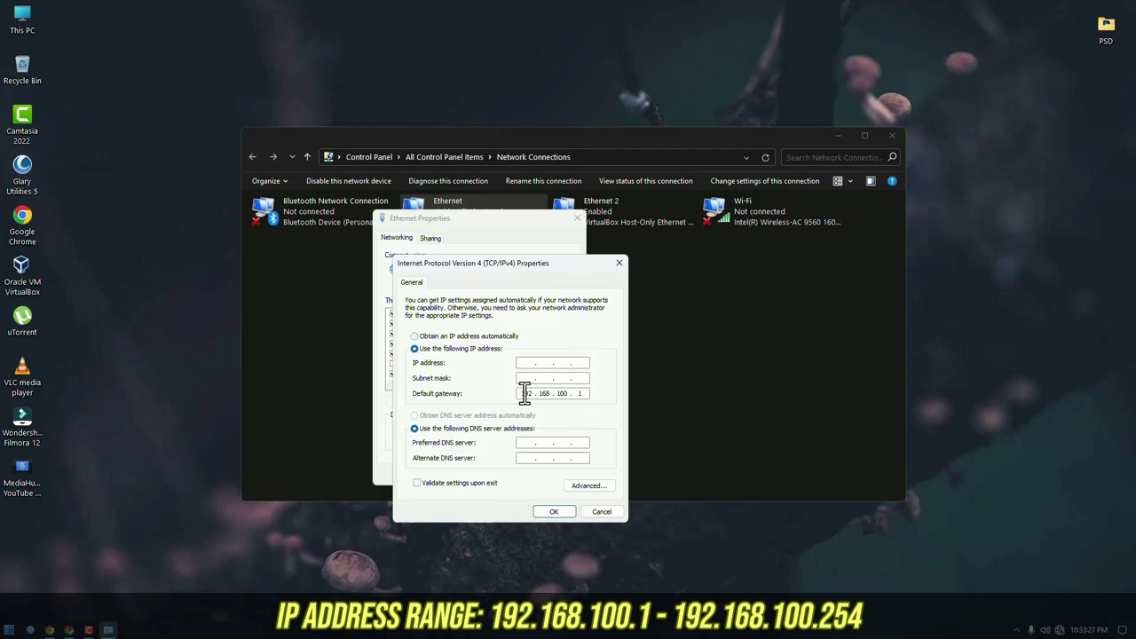
left_click(589, 394)
Step: Enter IP 192.168.100.5, subnet mask 255.255.255.0 and preferred DNS 192.168.100.1, then save
left_click(528, 362)
type("192 . 168 . 100")
key("BackSpace")
type("5")
double_click(564, 363)
type("100")
left_click(523, 378)
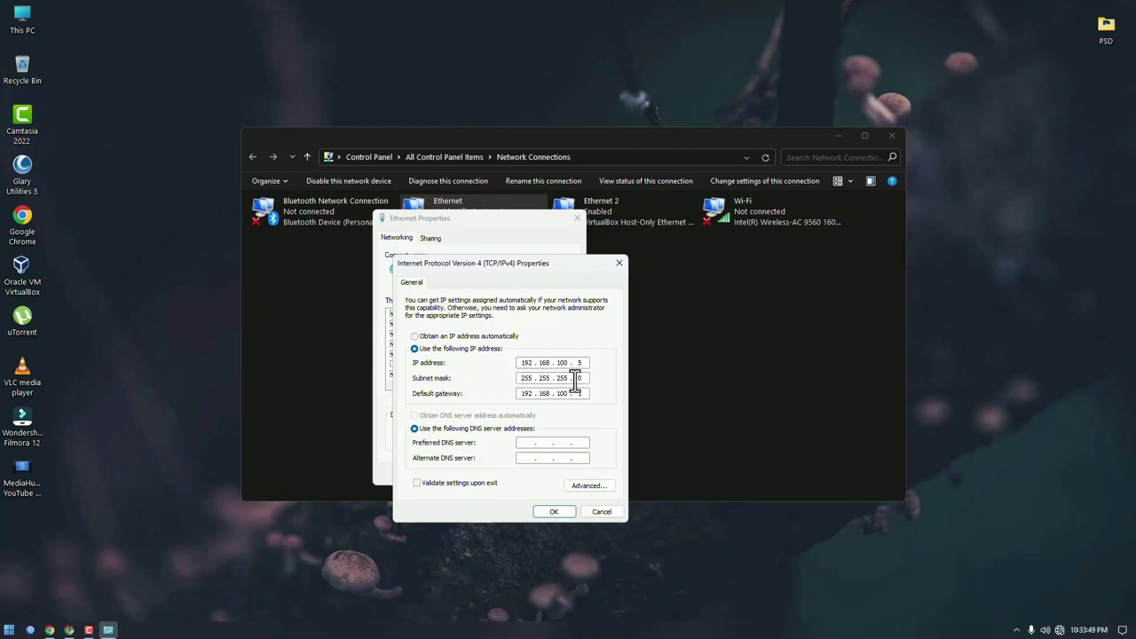
left_click(522, 444)
type("192.168.100 . 1")
left_click(556, 513)
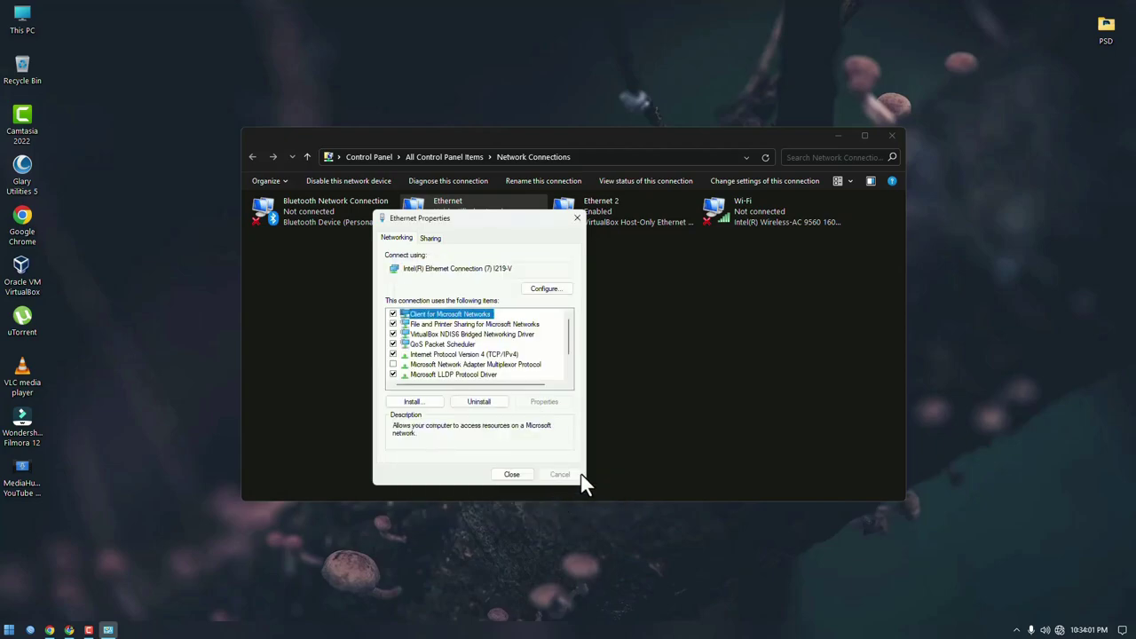
Step: Close Ethernet Properties and load the router page 192.168.100.1 in Chrome
left_click(513, 475)
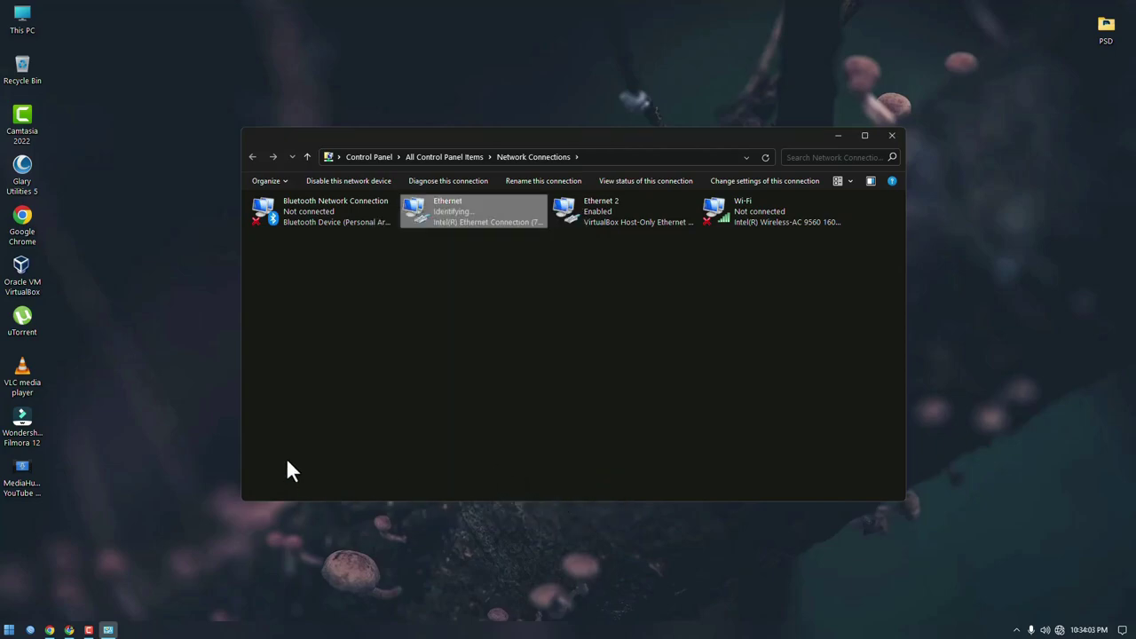
right_click(169, 295)
left_click(211, 337)
left_click(49, 630)
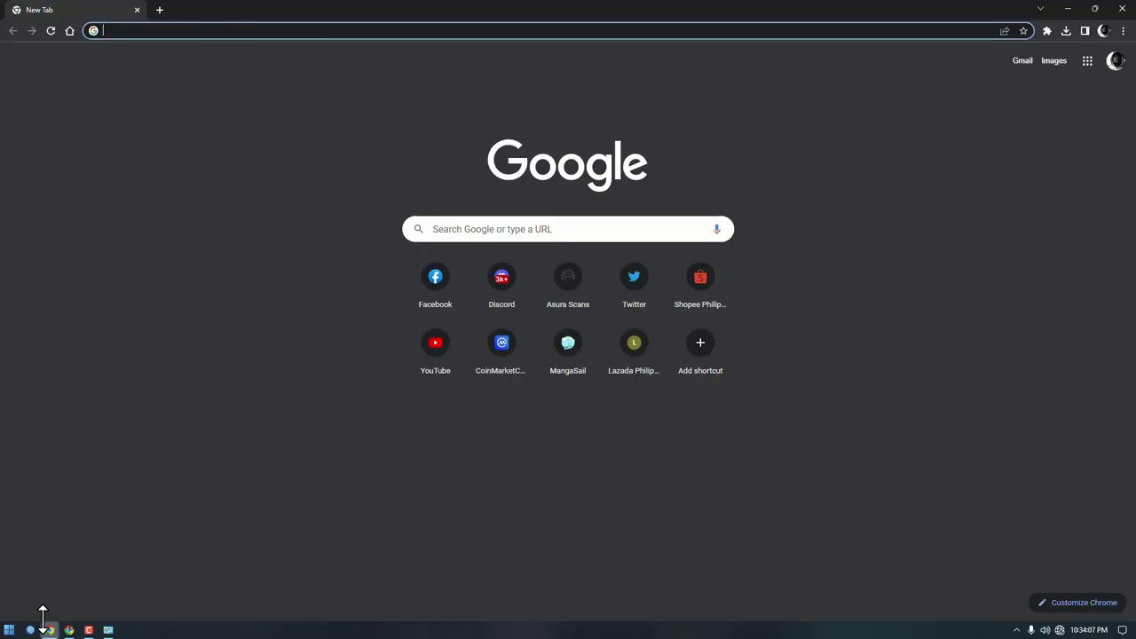
left_click(293, 32)
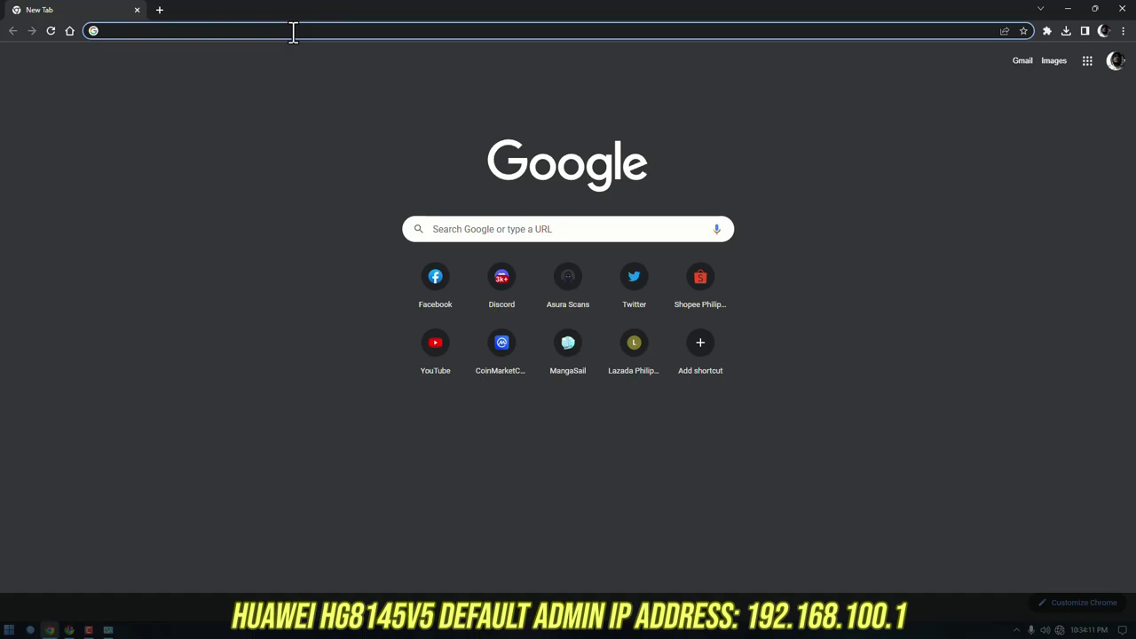
type("192.168.100.1")
key("Return")
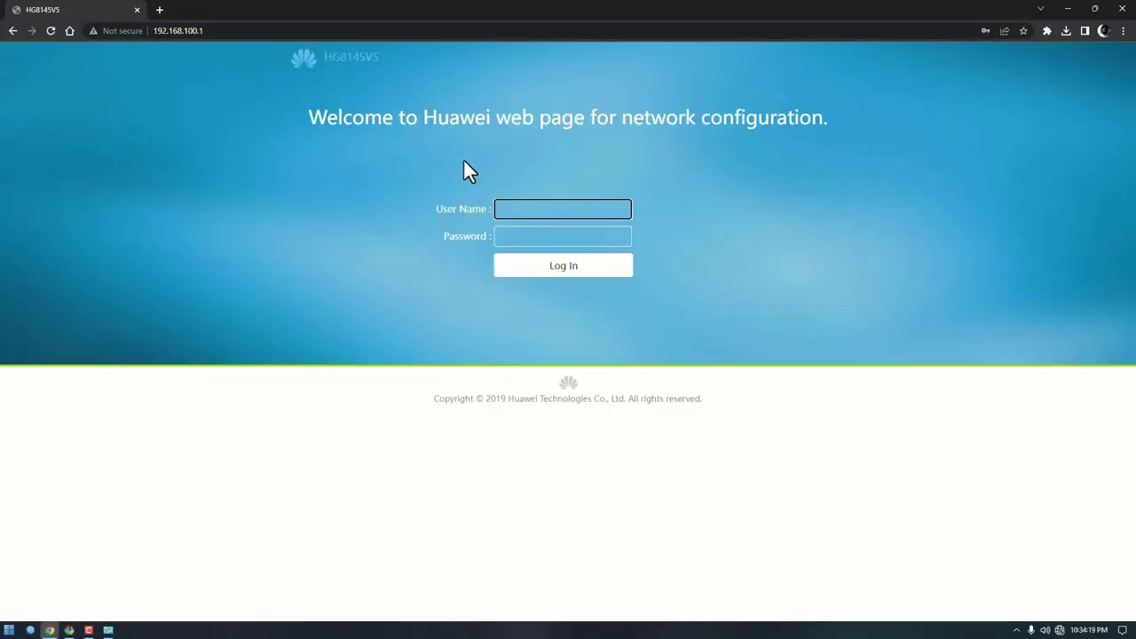
Step: Log in with the saved admin credentials, exit the provisioning wizard, and note the abnormal network status
left_click(518, 154)
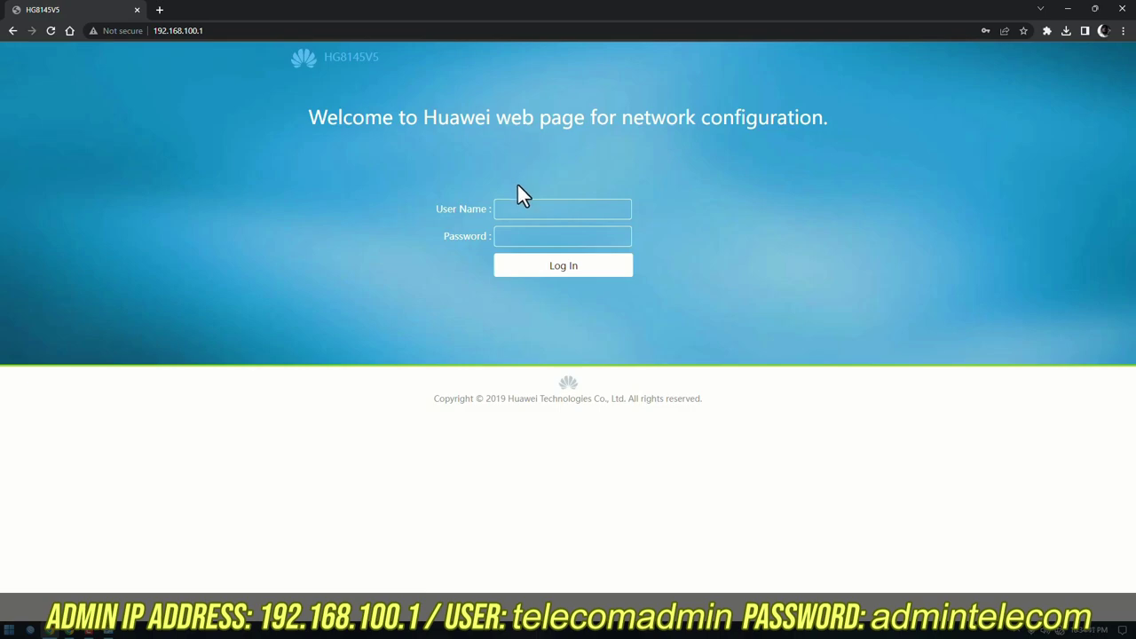
left_click(520, 209)
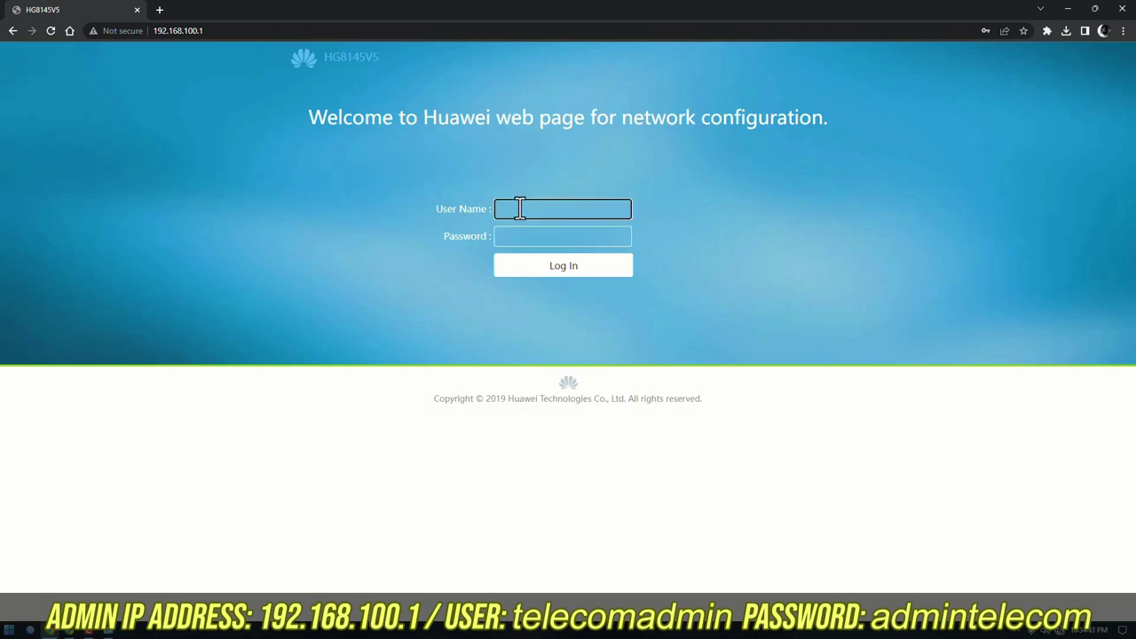
left_click(519, 235)
left_click(586, 265)
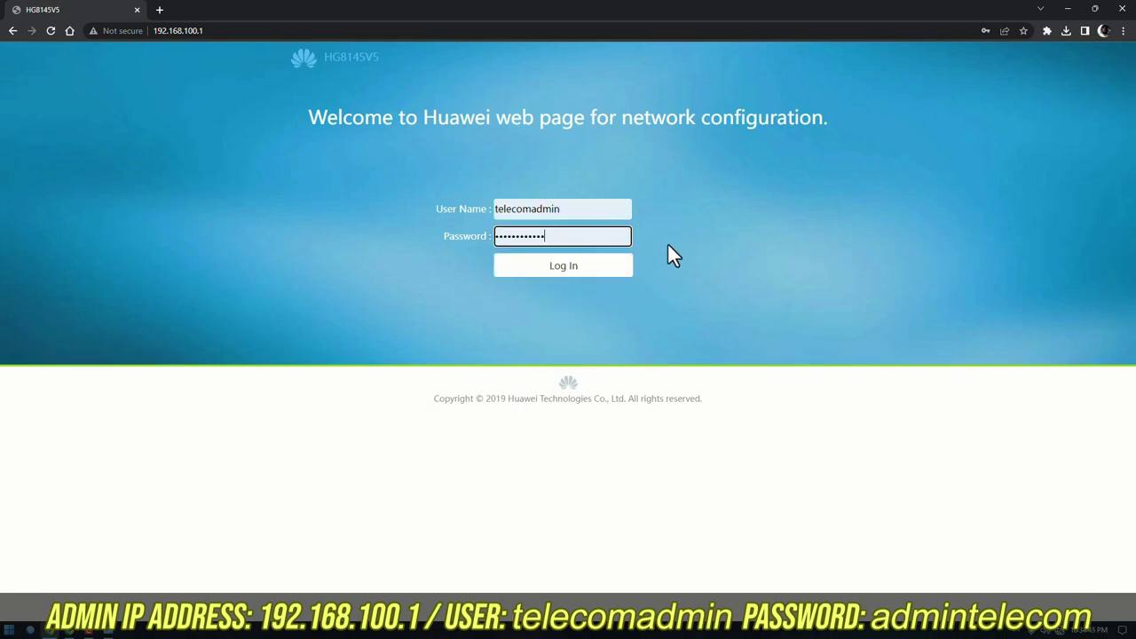
left_click(584, 268)
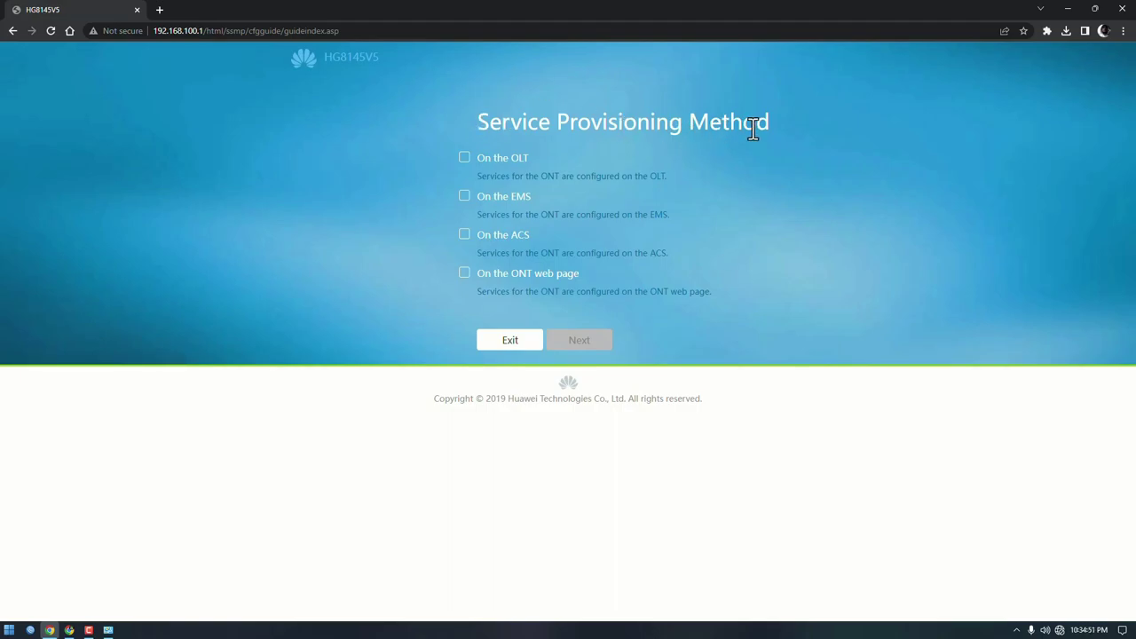
left_click(499, 343)
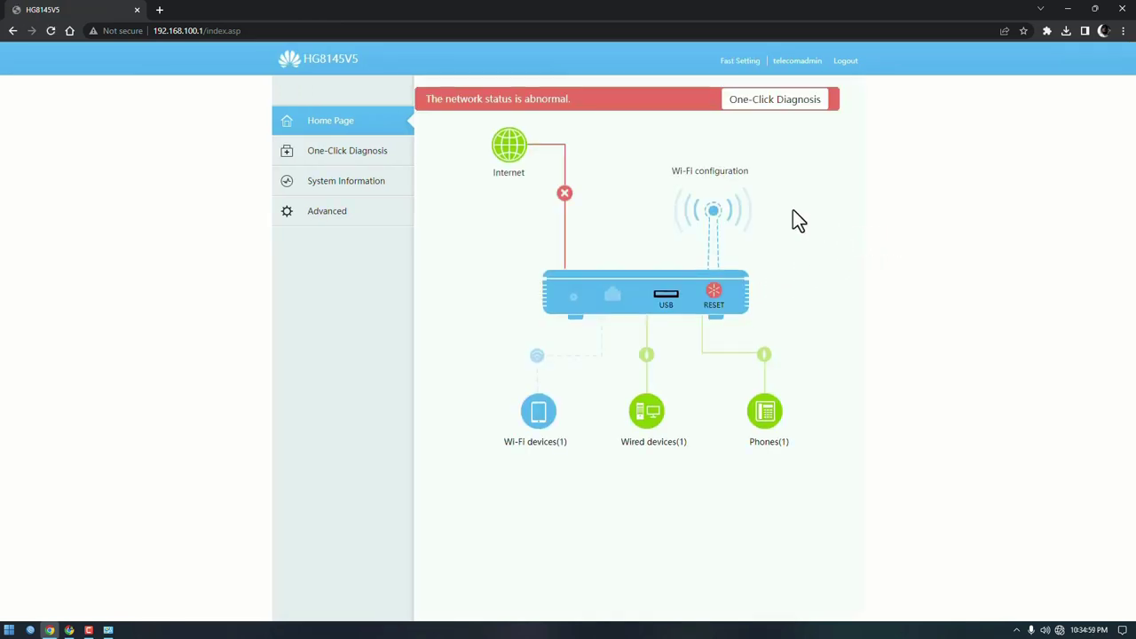
left_click_drag(427, 99, 610, 99)
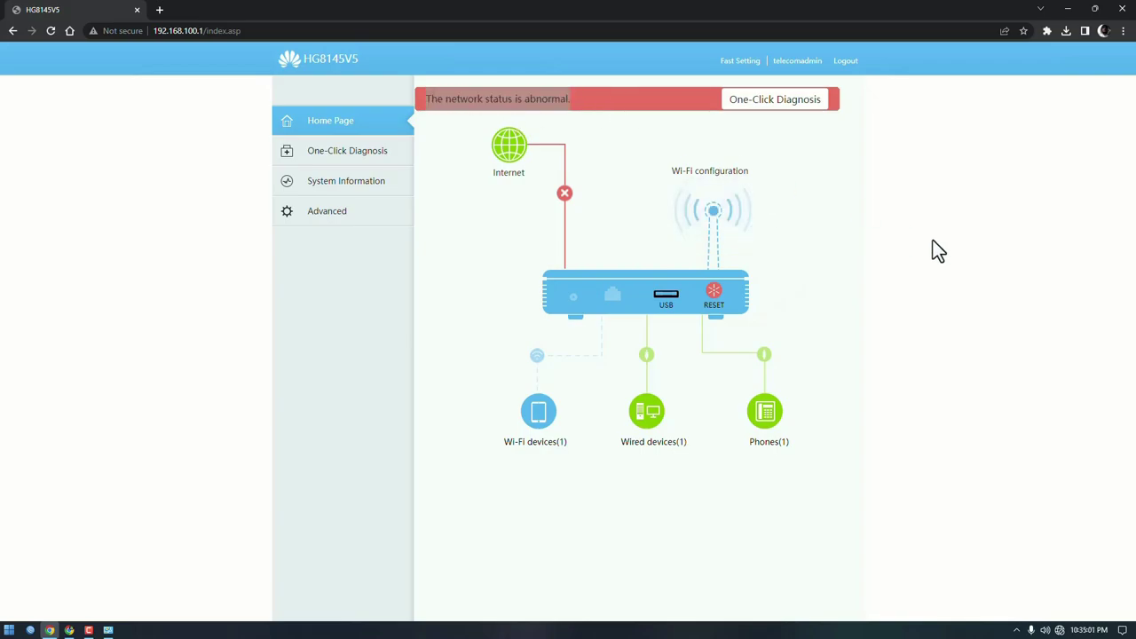
Step: Make LAN2 a Layer 3 port under Advanced > LAN > Layer 2/3 Port and apply
left_click(336, 214)
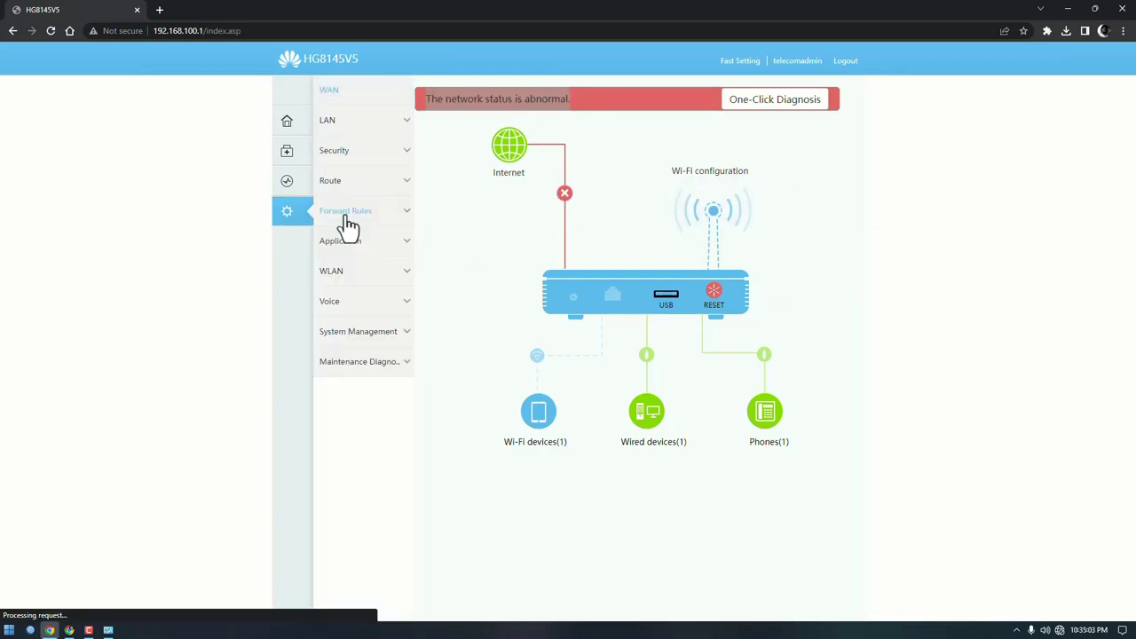
left_click(369, 124)
left_click(369, 166)
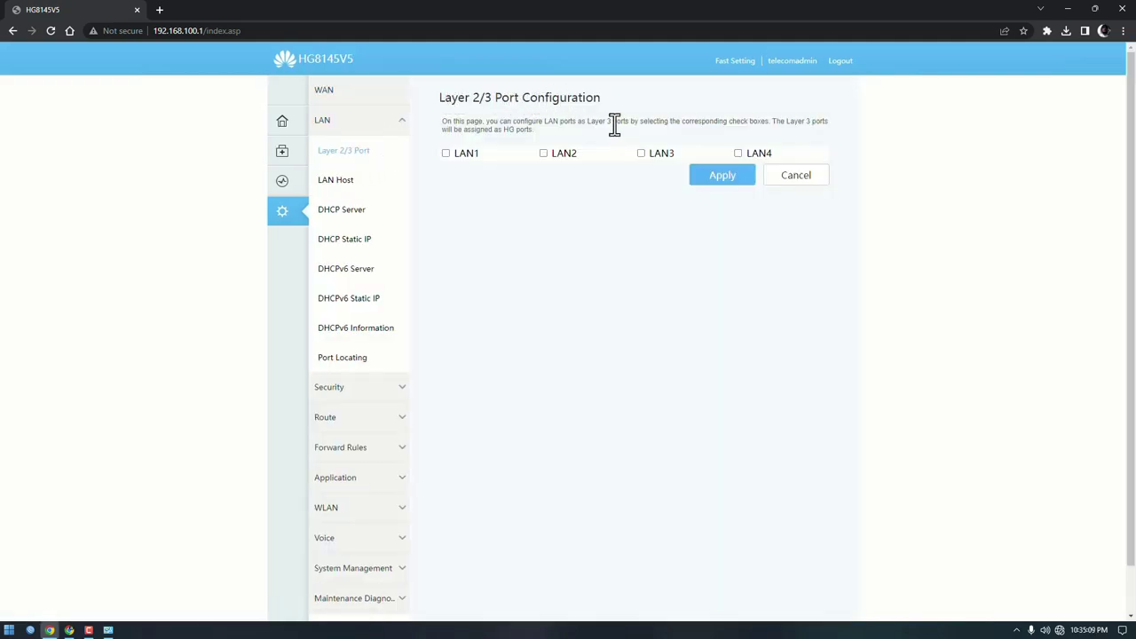
left_click(543, 155)
left_click(720, 177)
left_click(338, 91)
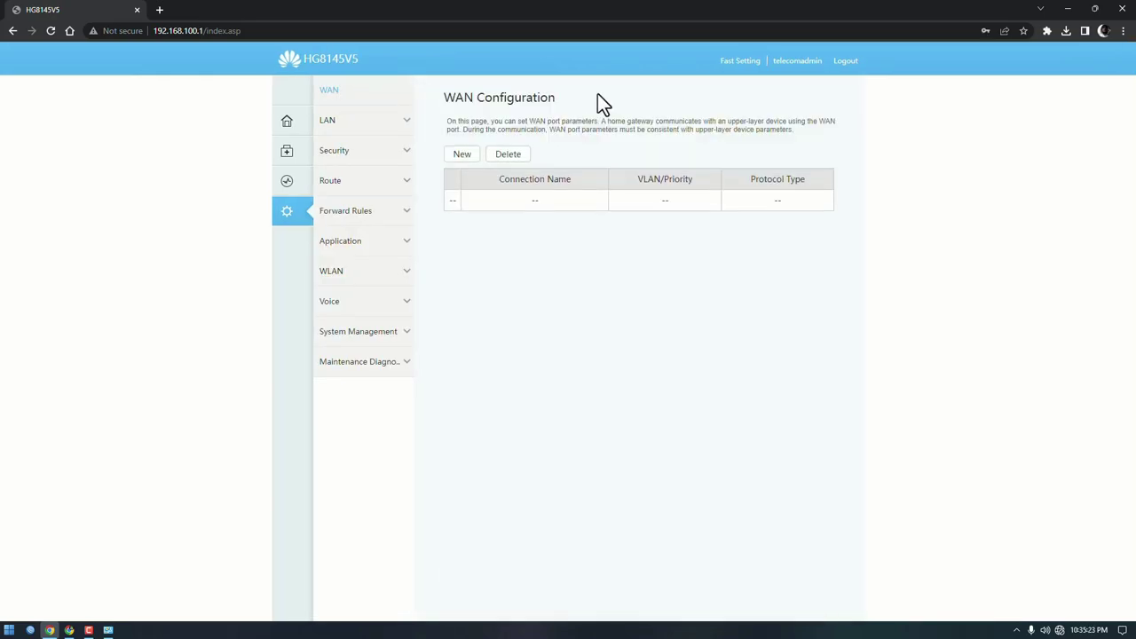
Step: Create a Bridge WAN connection with VLAN ID 13 and 802.1p Copy from IP precedence
left_click(458, 154)
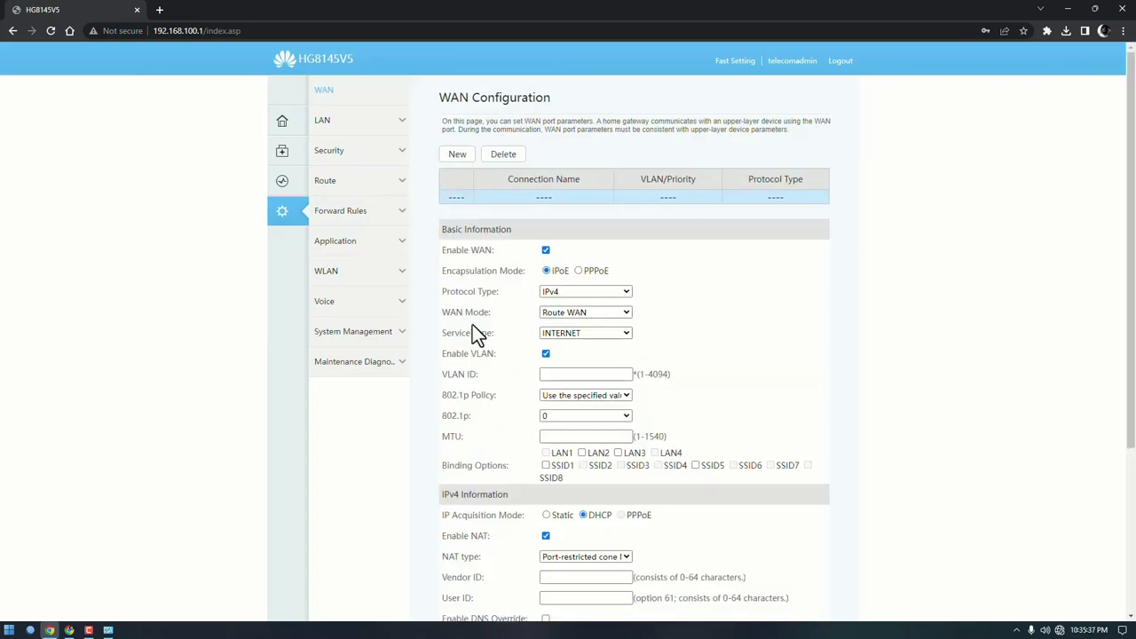
left_click_drag(439, 313, 510, 310)
left_click(573, 316)
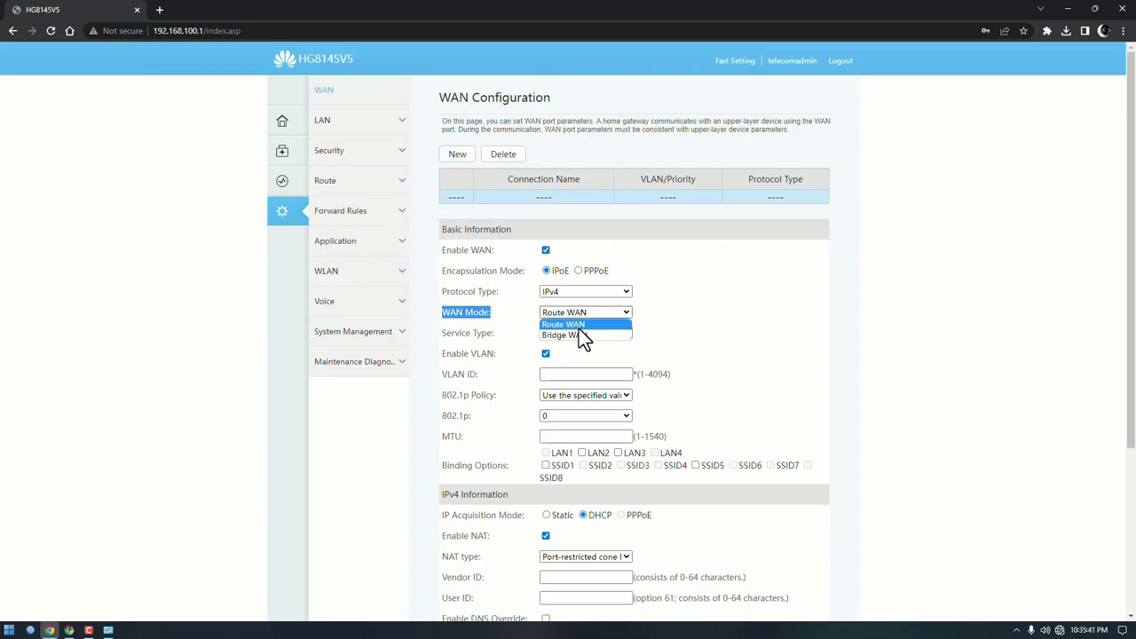
left_click(578, 335)
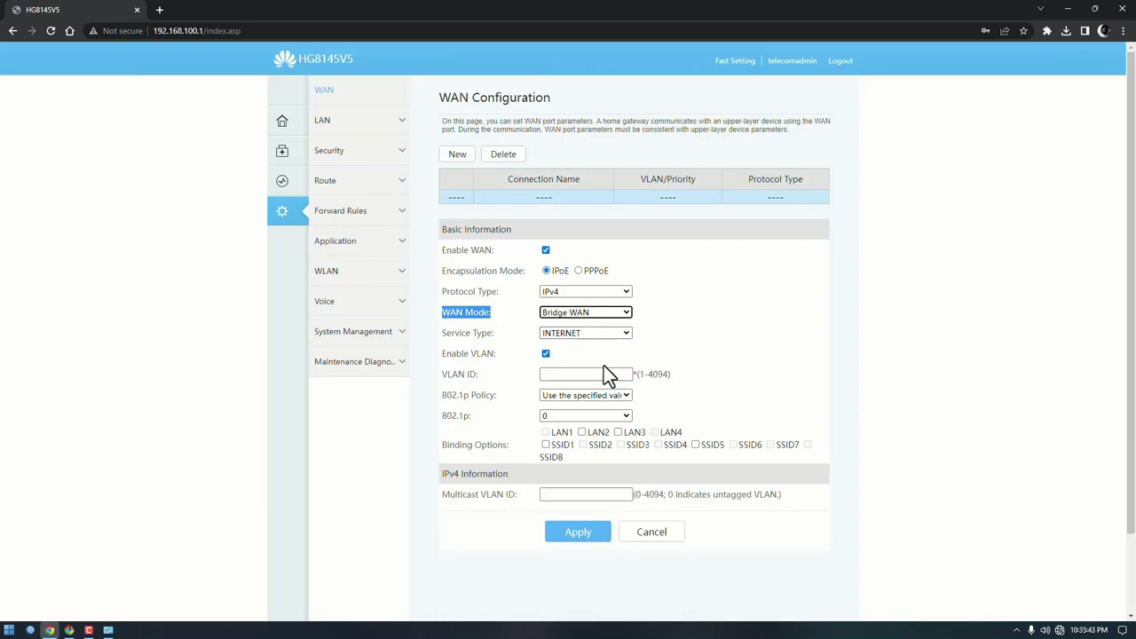
left_click_drag(446, 354, 504, 366)
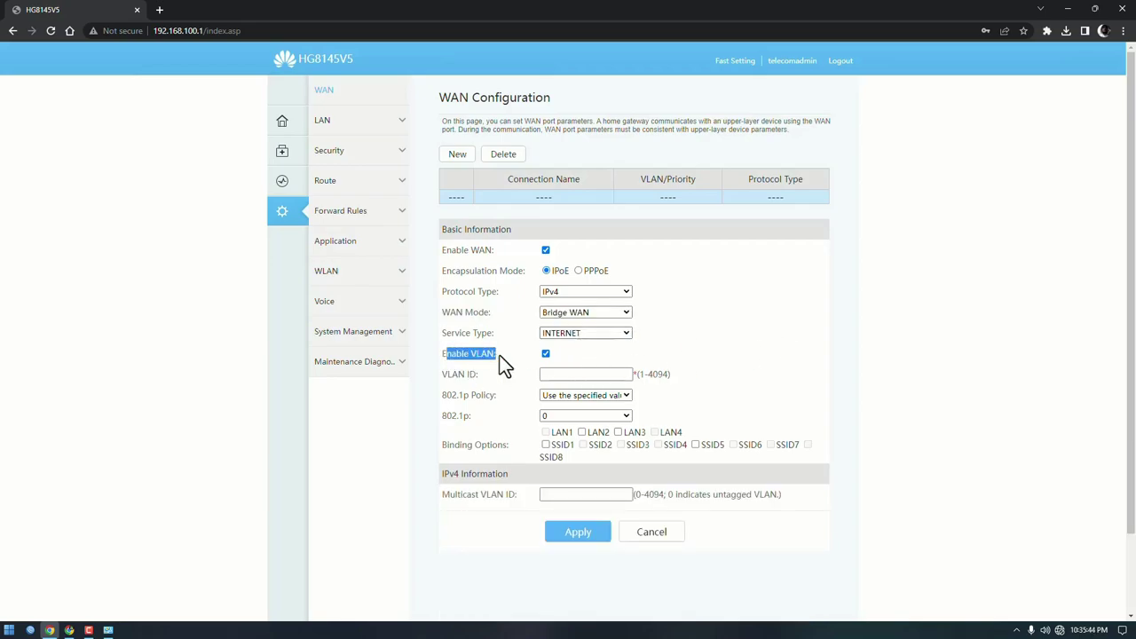
left_click_drag(444, 377, 488, 376)
left_click(566, 374)
type("13")
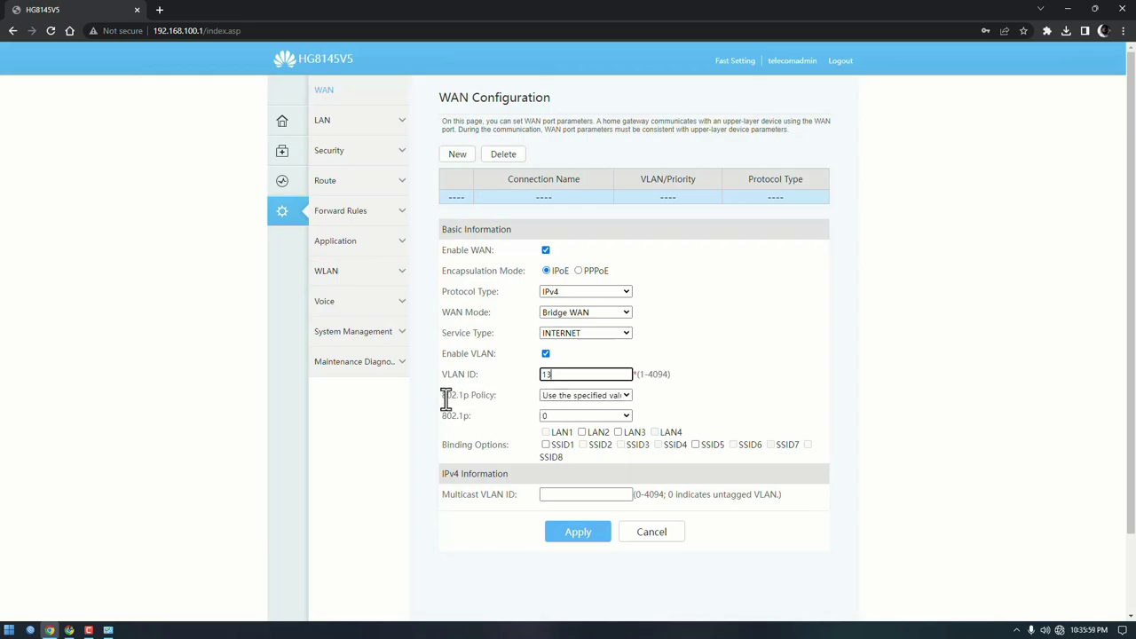
left_click_drag(442, 399, 570, 402)
left_click(583, 396)
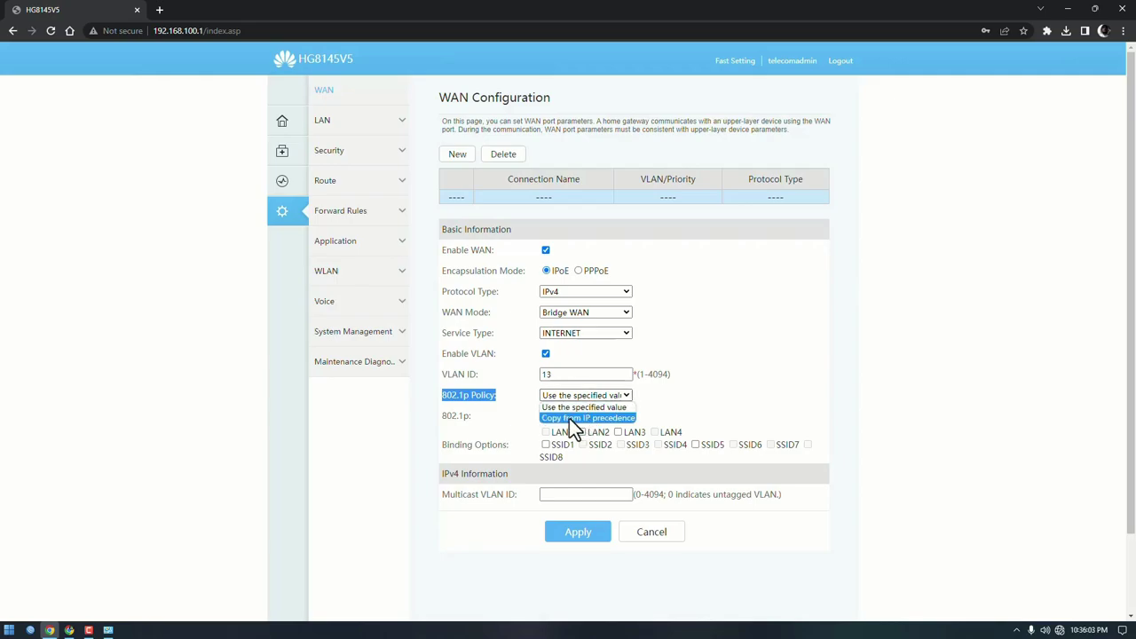
left_click(573, 418)
left_click_drag(446, 416, 500, 429)
Step: Bind LAN3 and SSID5 to the bridge connection and apply it
scroll(502, 431, "down", 1)
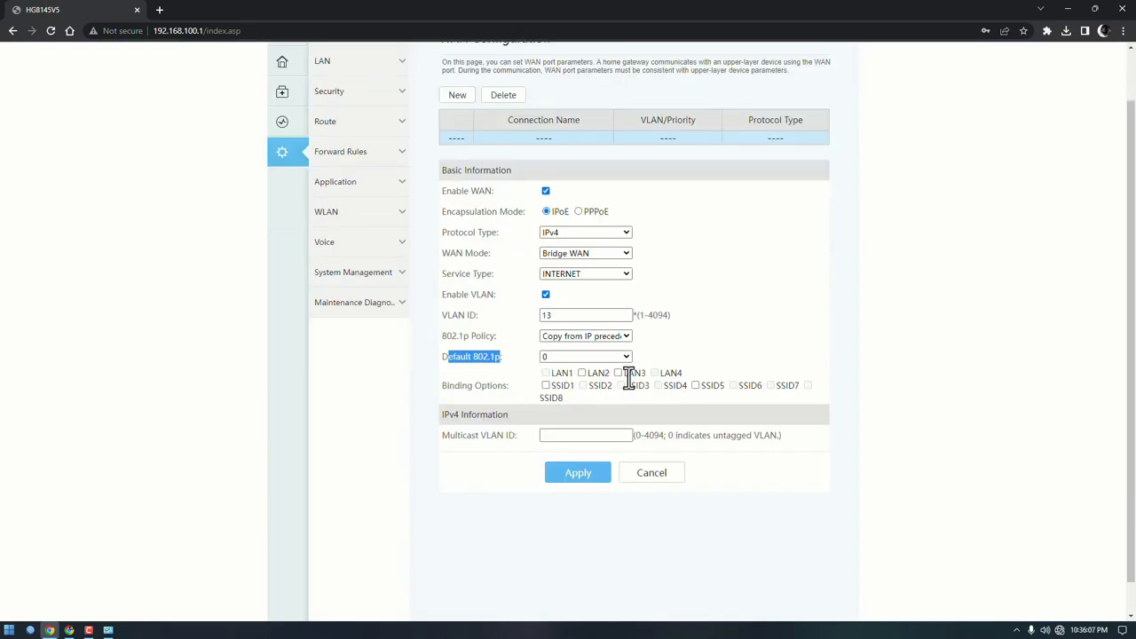
left_click_drag(445, 391, 507, 388)
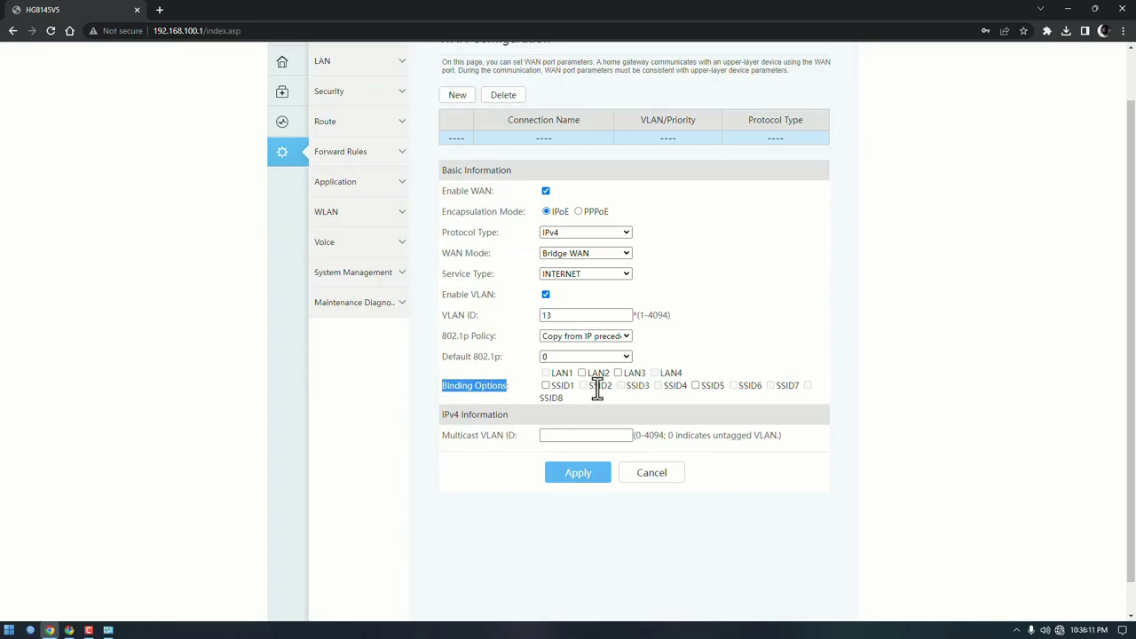
left_click(619, 373)
left_click(696, 386)
left_click_drag(446, 436, 510, 438)
left_click(516, 448)
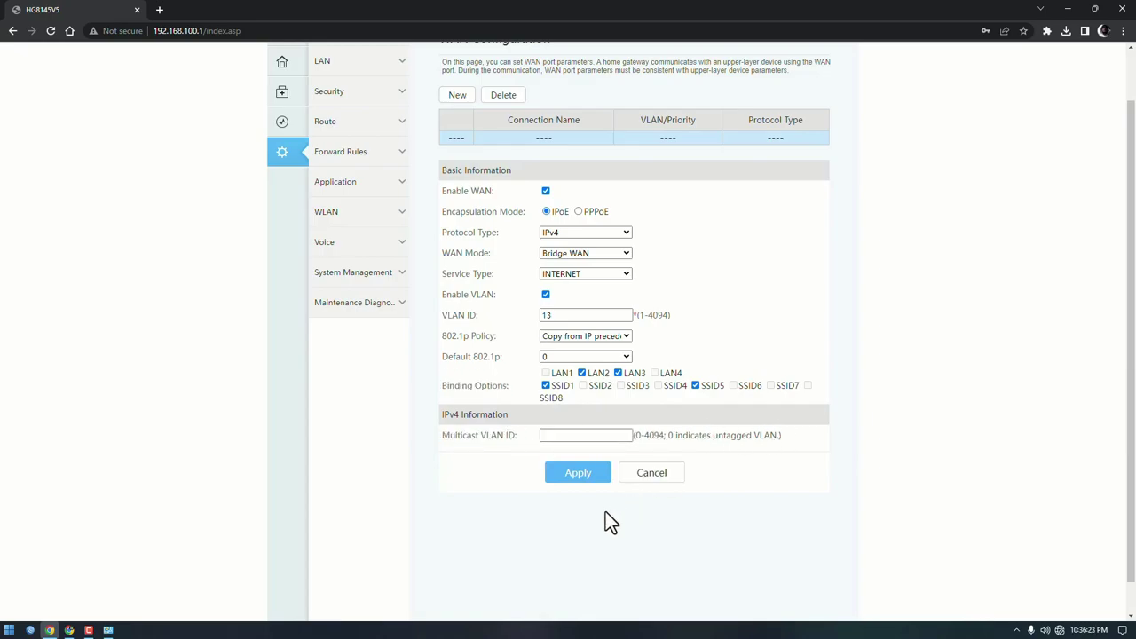
left_click(577, 474)
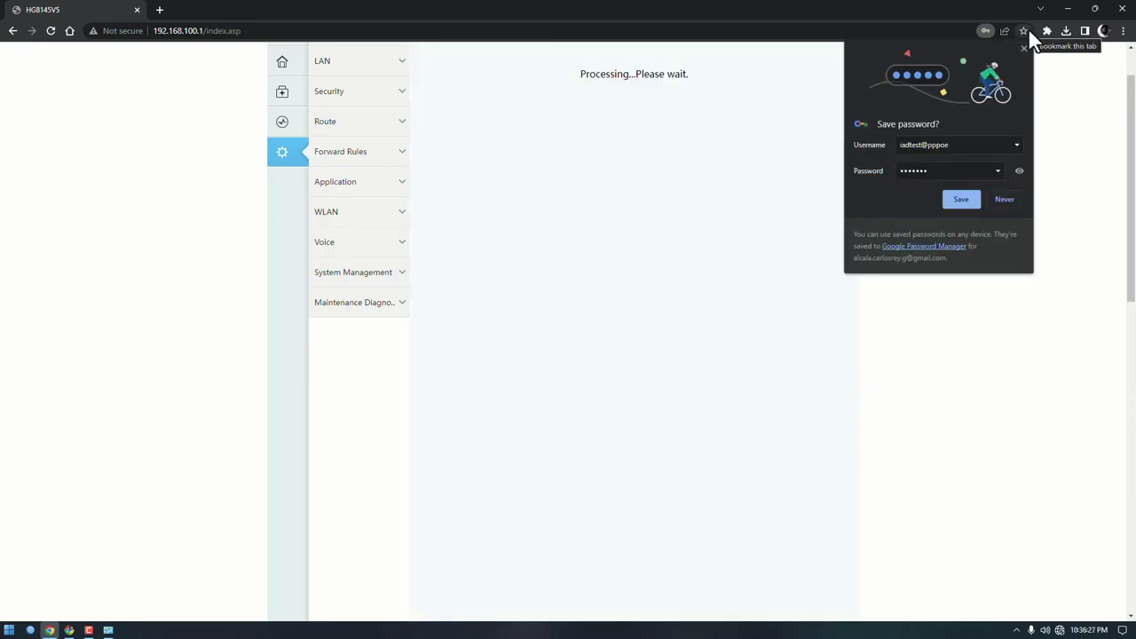
Step: Dismiss Chrome's save-password bubble and go to the LAN section once the WAN list reloads
left_click(1023, 48)
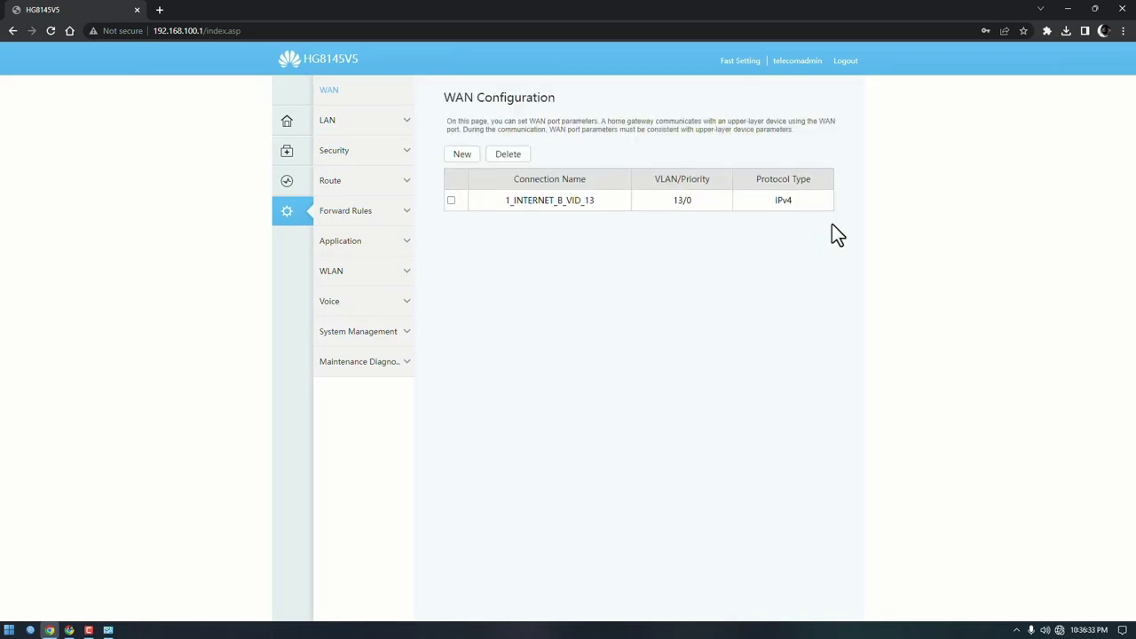
left_click(368, 132)
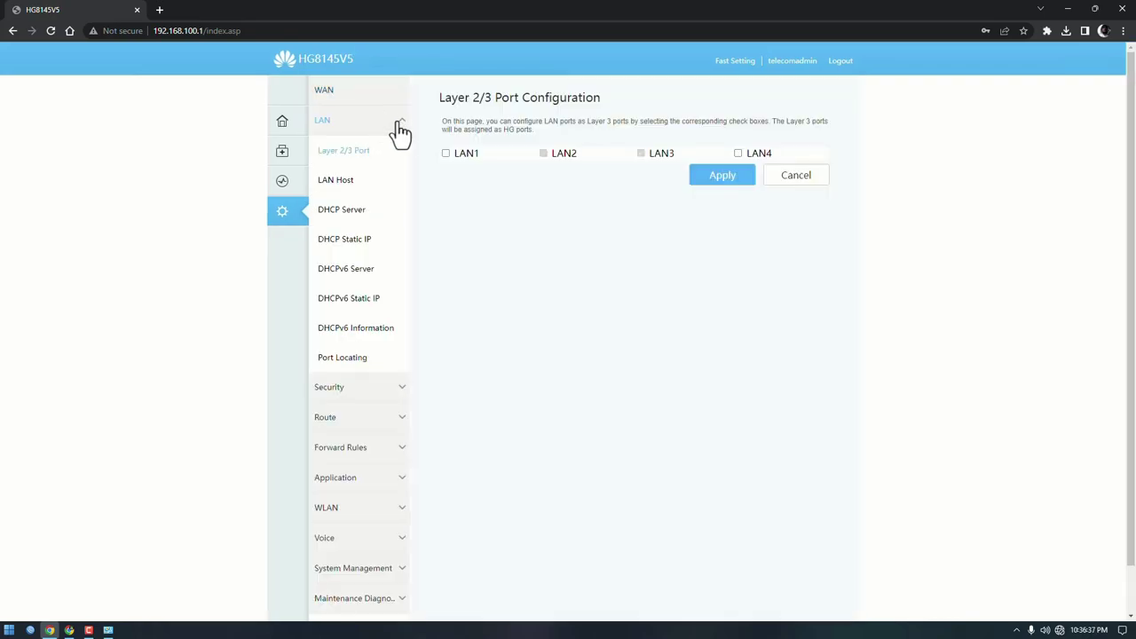
Step: Disable the secondary LAN host address and apply
left_click(341, 180)
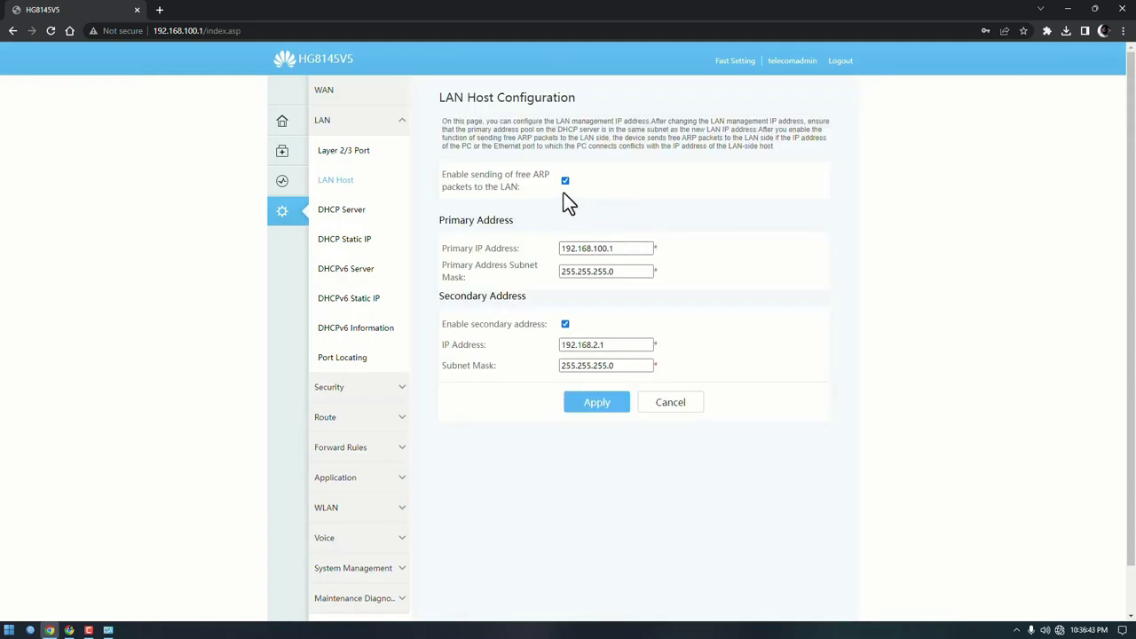
left_click(565, 324)
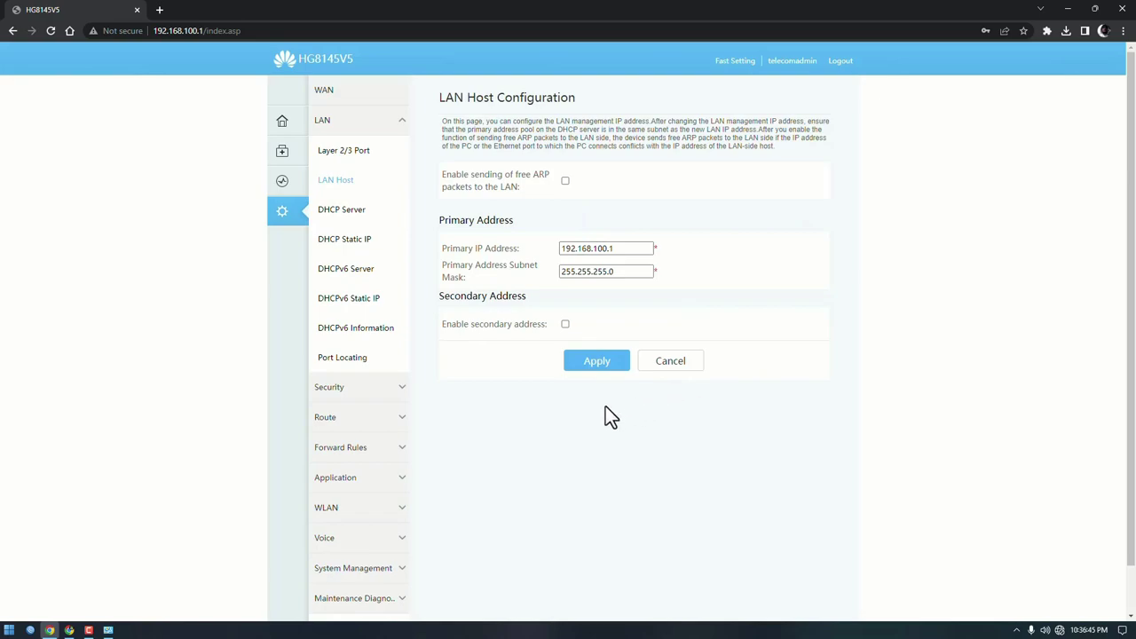
left_click(593, 361)
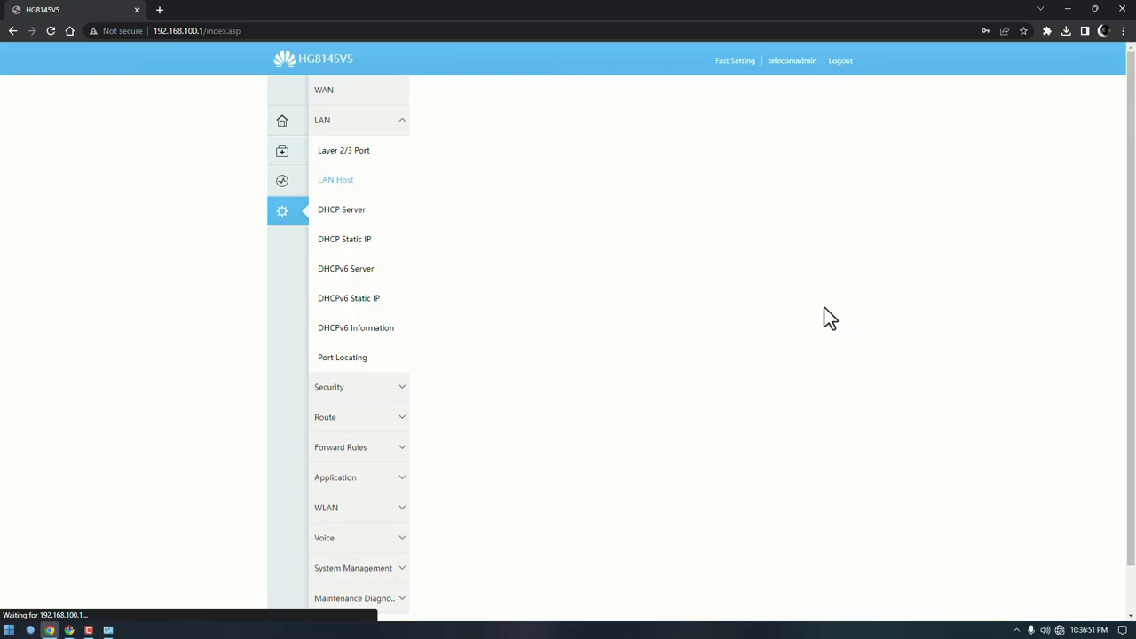
Step: Disable the primary DHCP server and DHCP relay, and apply
left_click(352, 219)
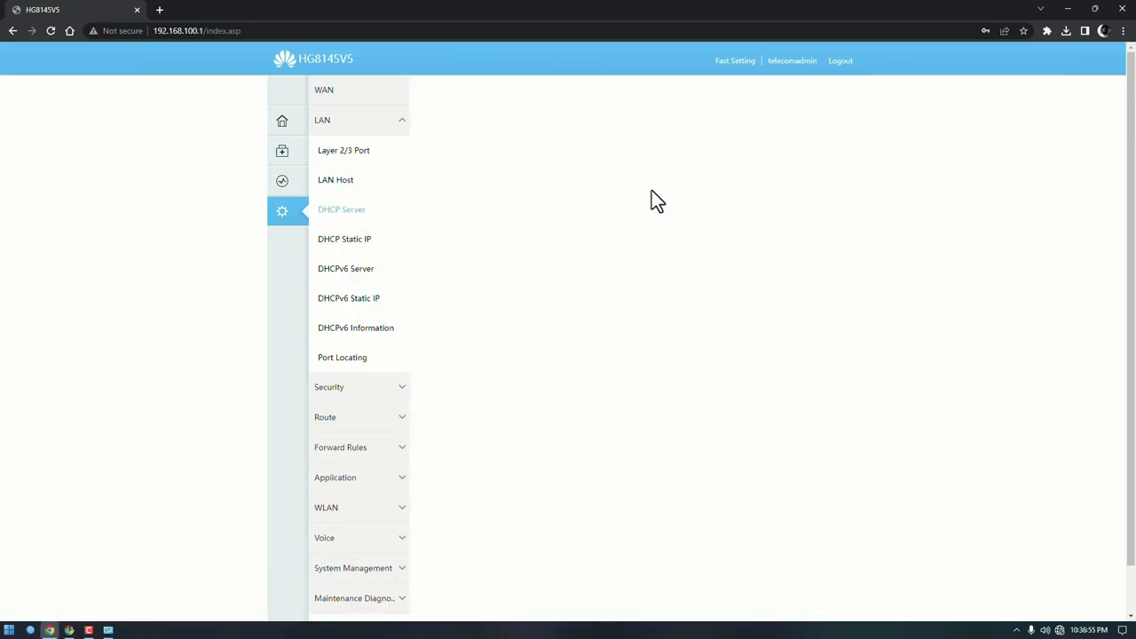
left_click(546, 169)
left_click(546, 192)
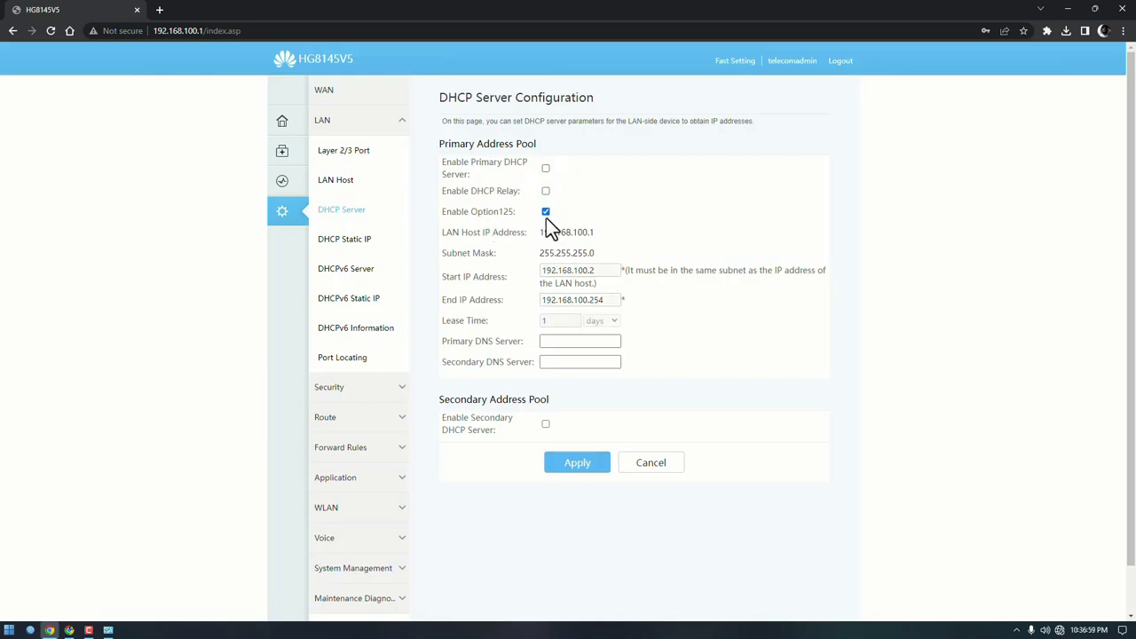
left_click(572, 469)
scroll(372, 355, "down", 1)
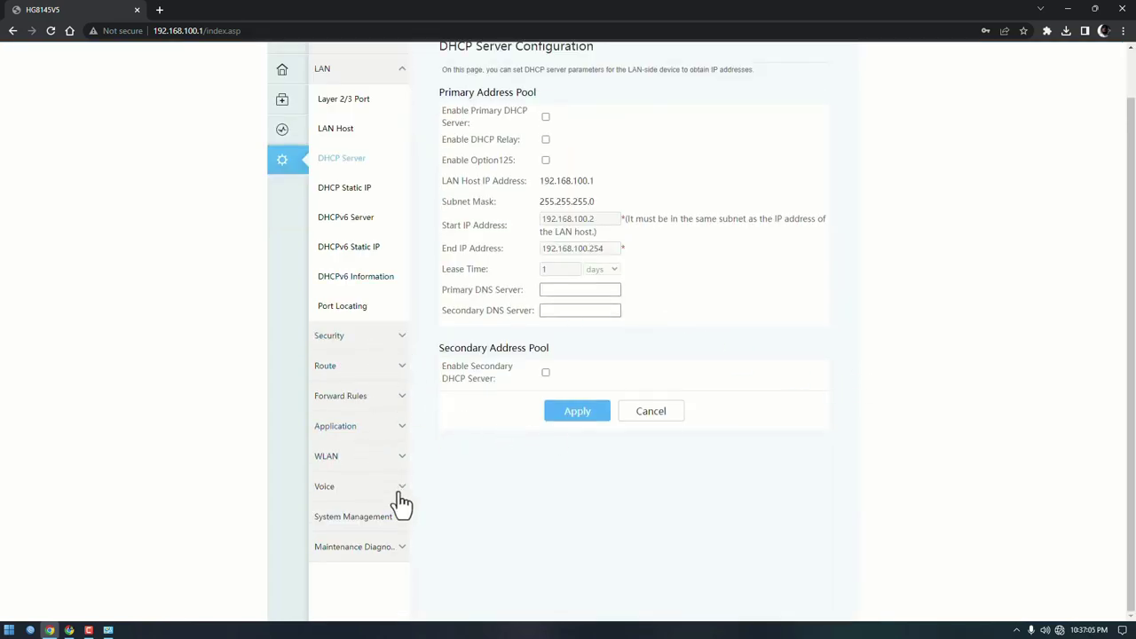
Step: Rename the 2.4G SSID from WirelessNet to TEST PISOWIFI with Open authentication, and apply
left_click(359, 463)
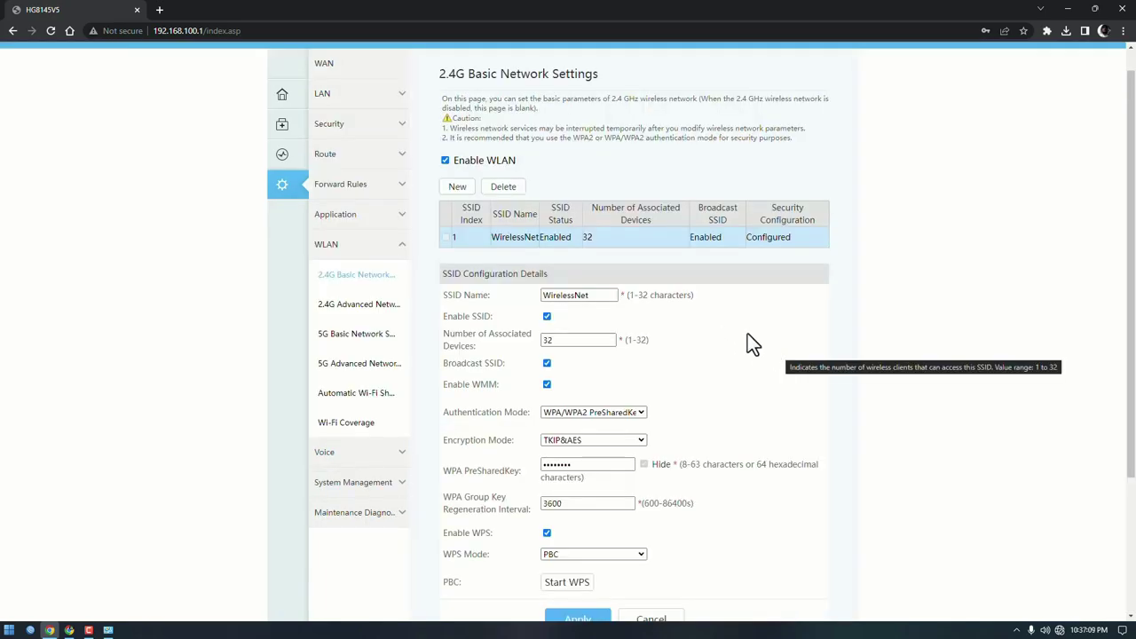
left_click(600, 295)
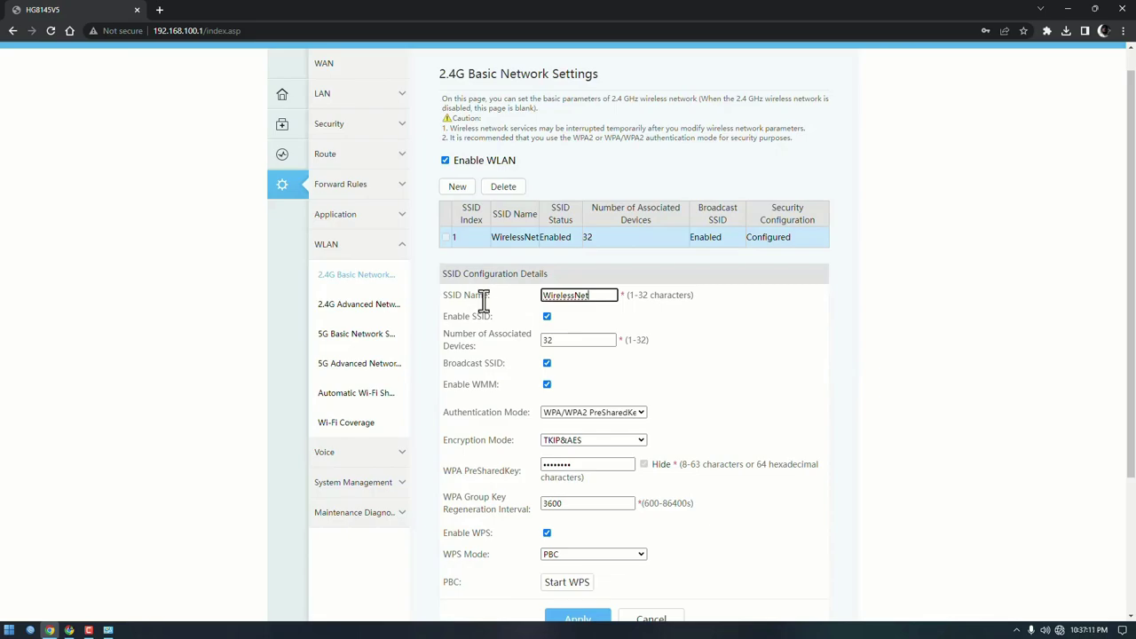
left_click_drag(591, 295, 464, 276)
type("TEST PISOWIFI")
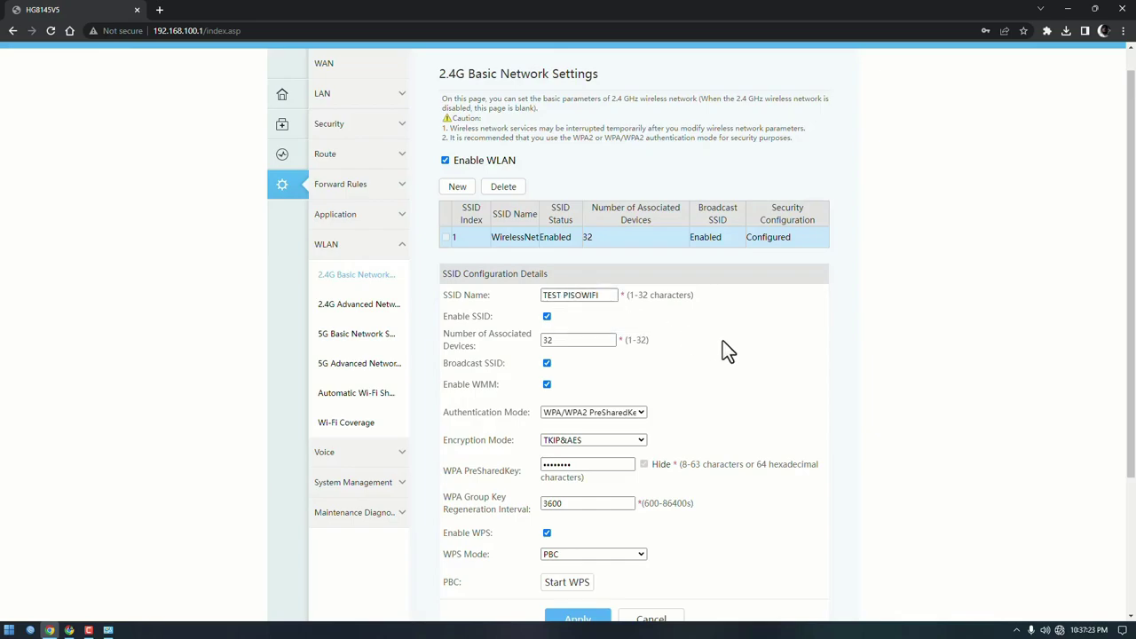
scroll(722, 346, "down", 1)
left_click_drag(444, 353, 528, 355)
left_click(565, 357)
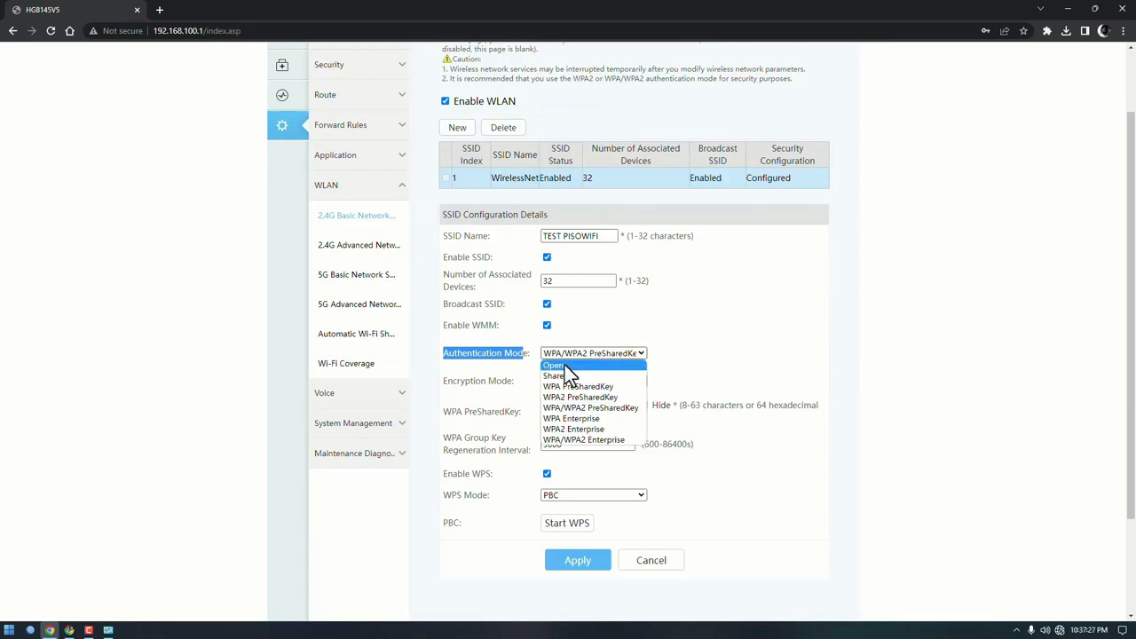
left_click(562, 366)
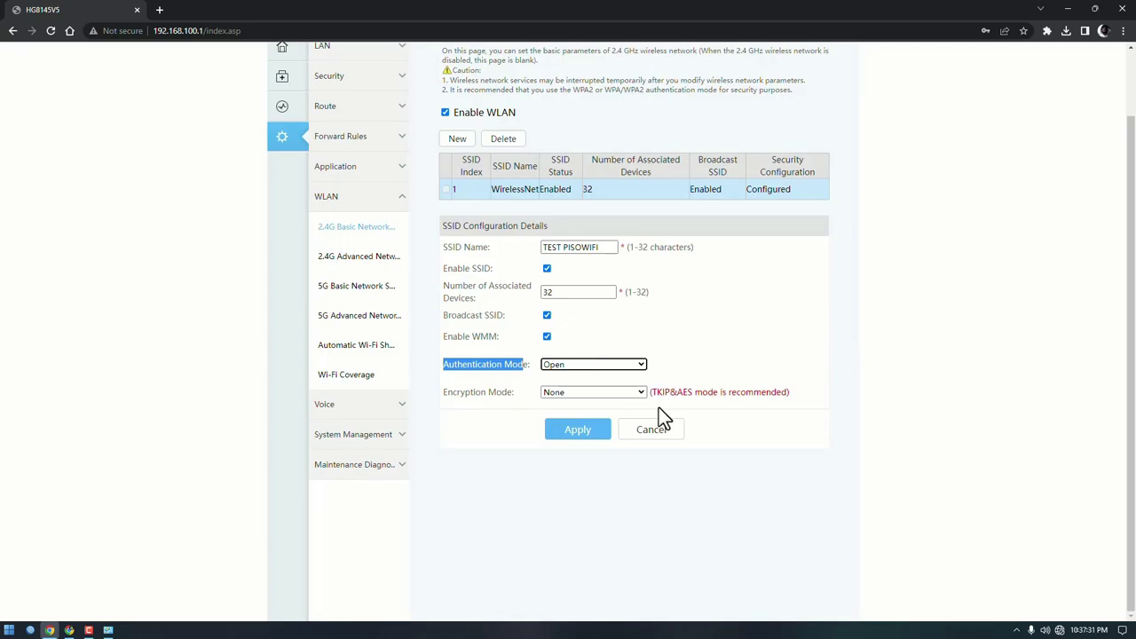
left_click(577, 429)
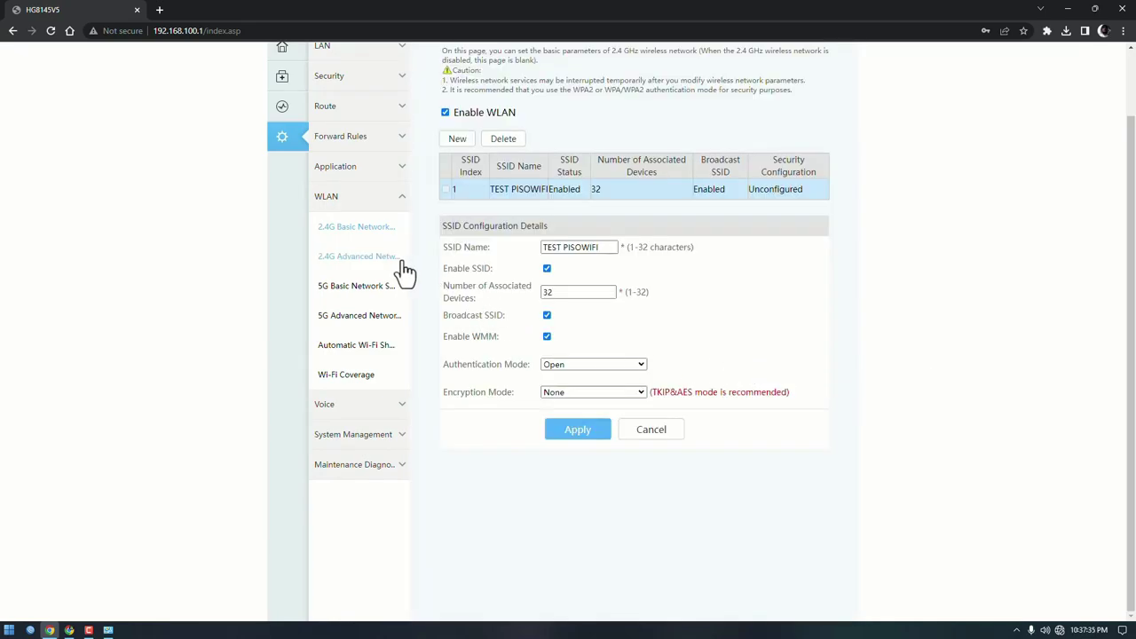
Step: Rename the 5G SSID to TEST PISOWIFI 5G with Open authentication, and apply
left_click(344, 293)
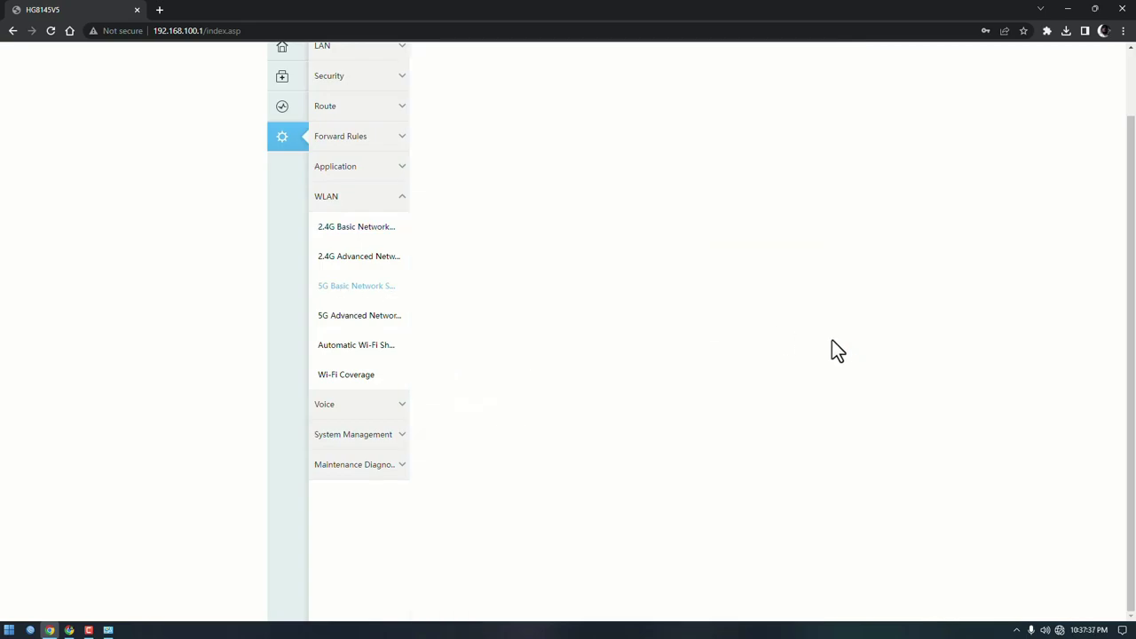
triple_click(607, 252)
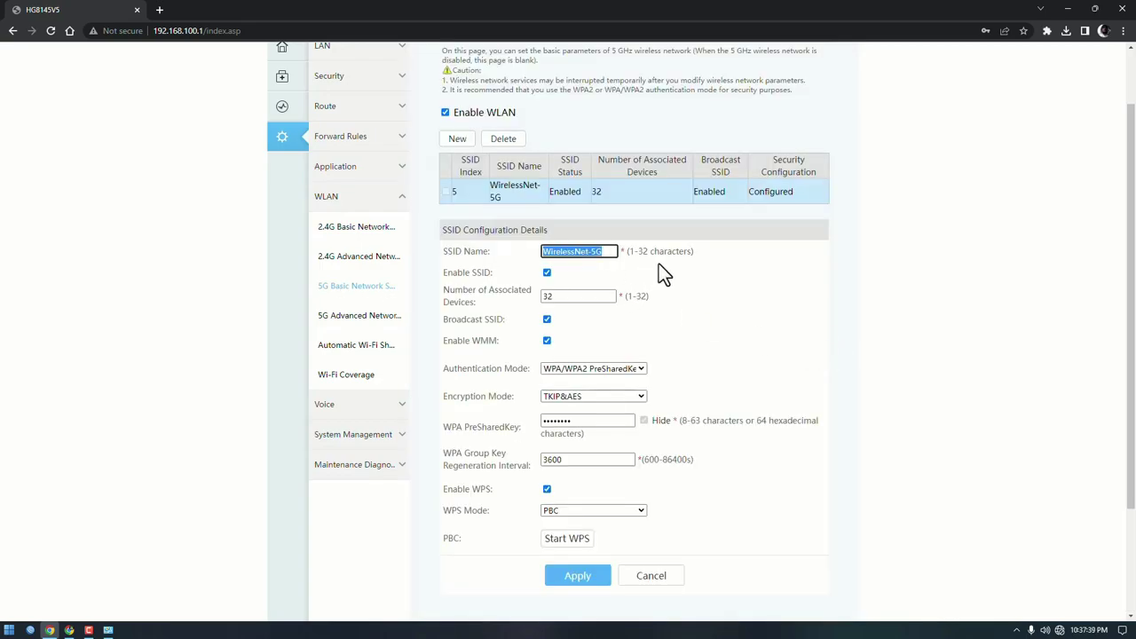
type("TES")
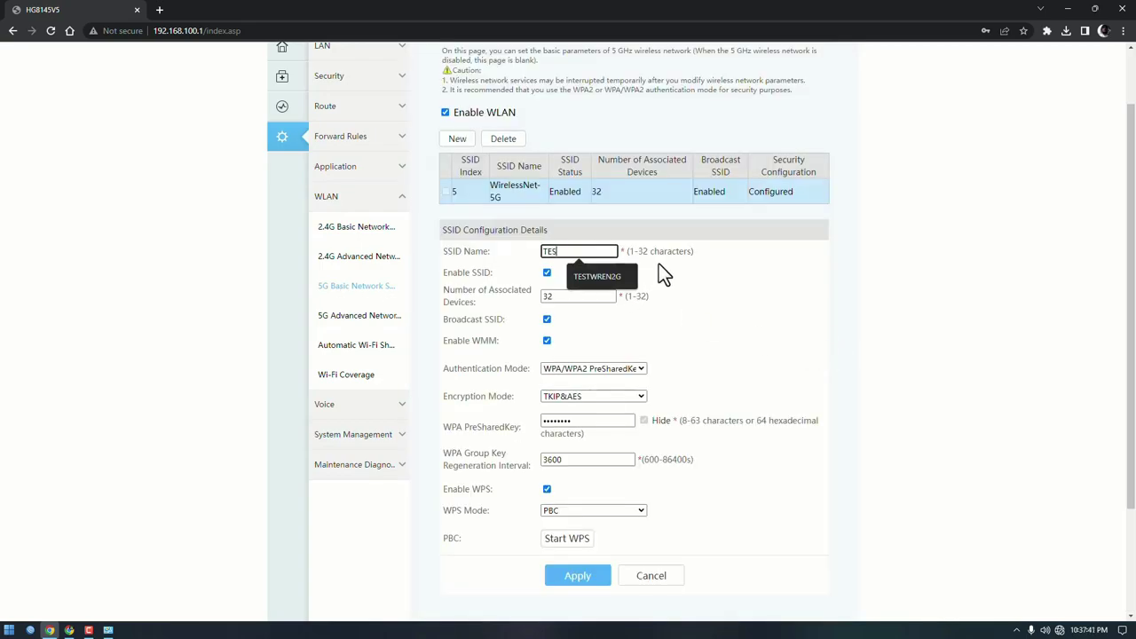
type("T PISOWIFI 5G")
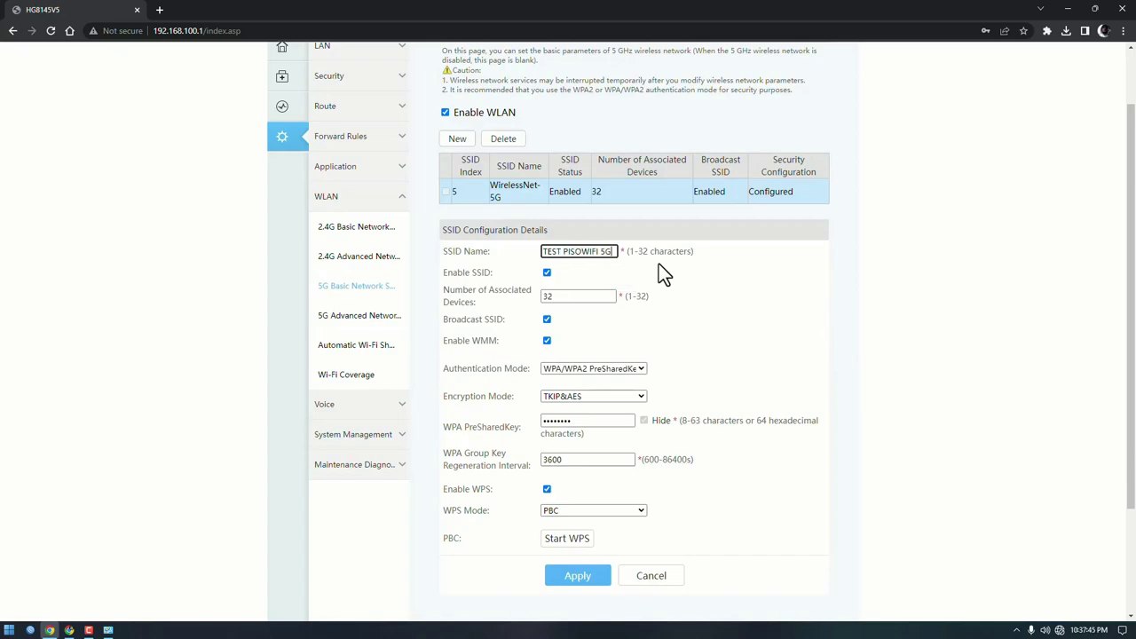
left_click(689, 271)
left_click_drag(448, 368, 525, 368)
left_click(580, 371)
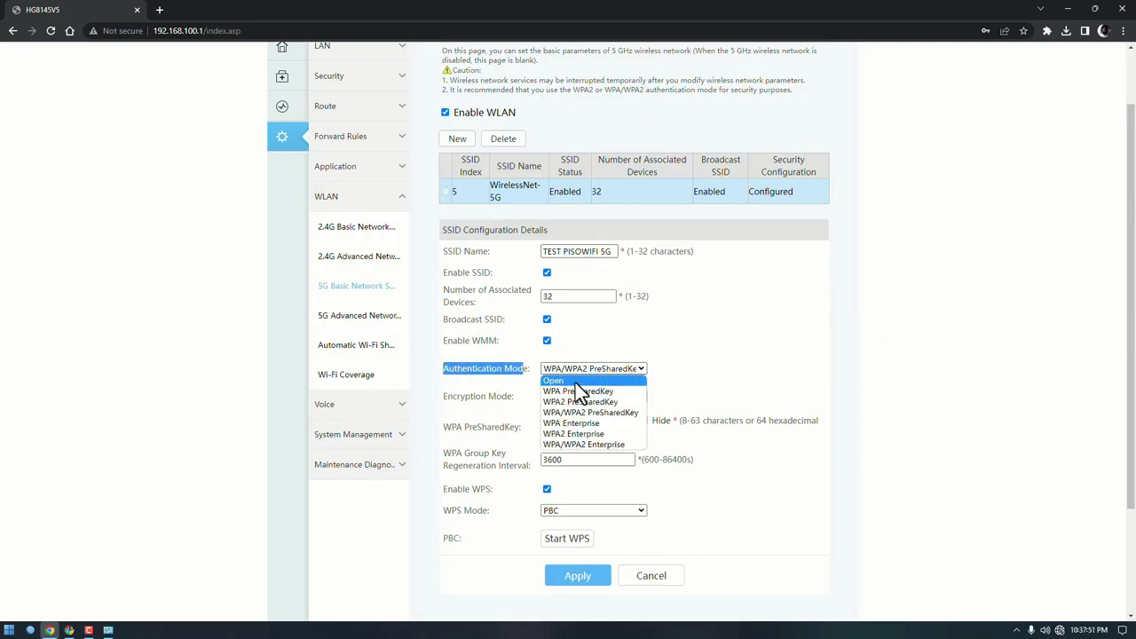
left_click(576, 382)
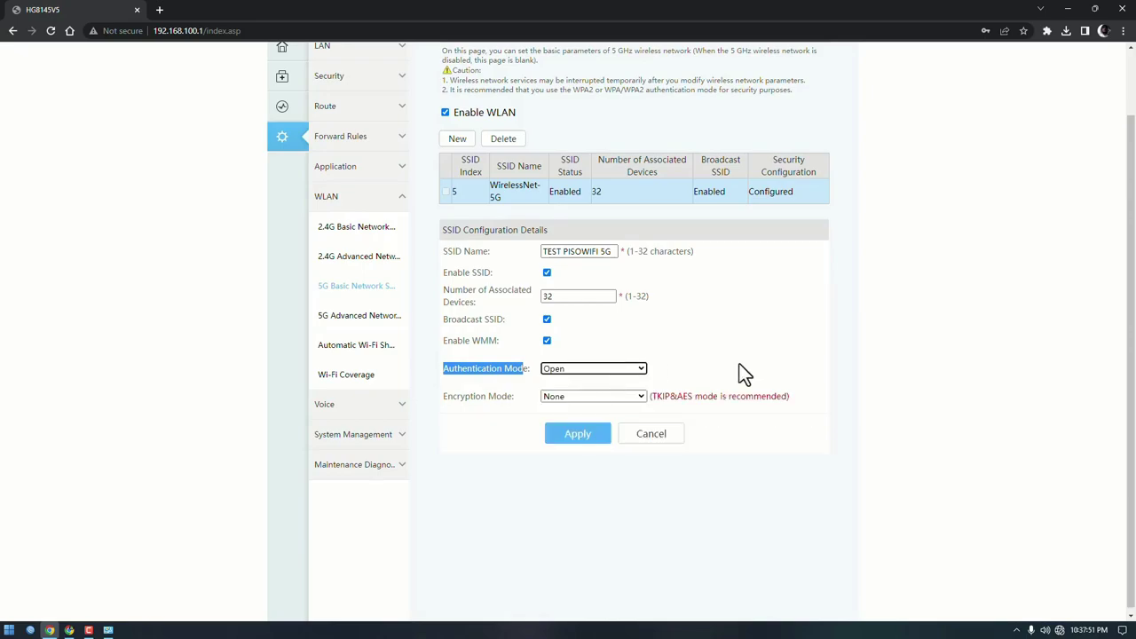
left_click(578, 435)
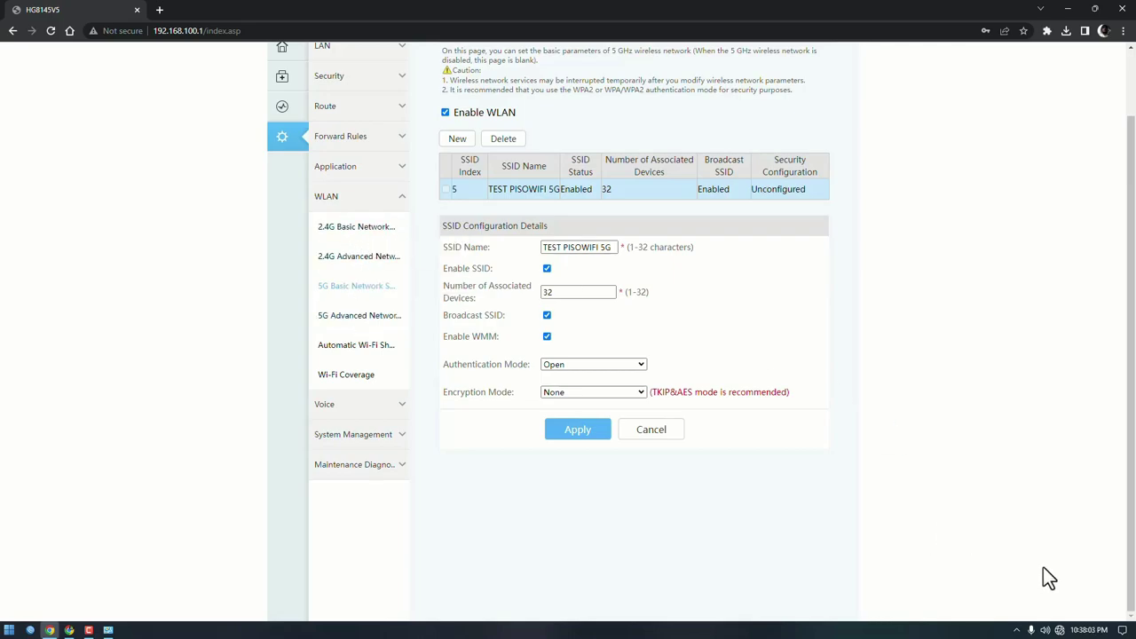
Step: Show the Windows Wi-Fi network list and scroll through it looking for the new SSIDs
left_click(1060, 630)
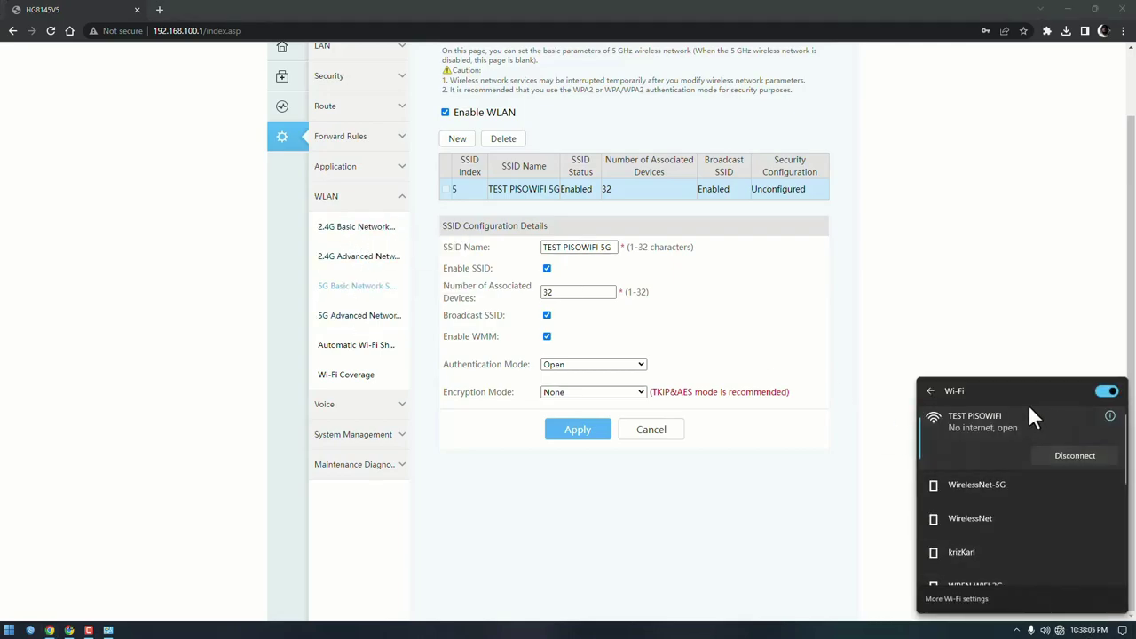
left_click(935, 390)
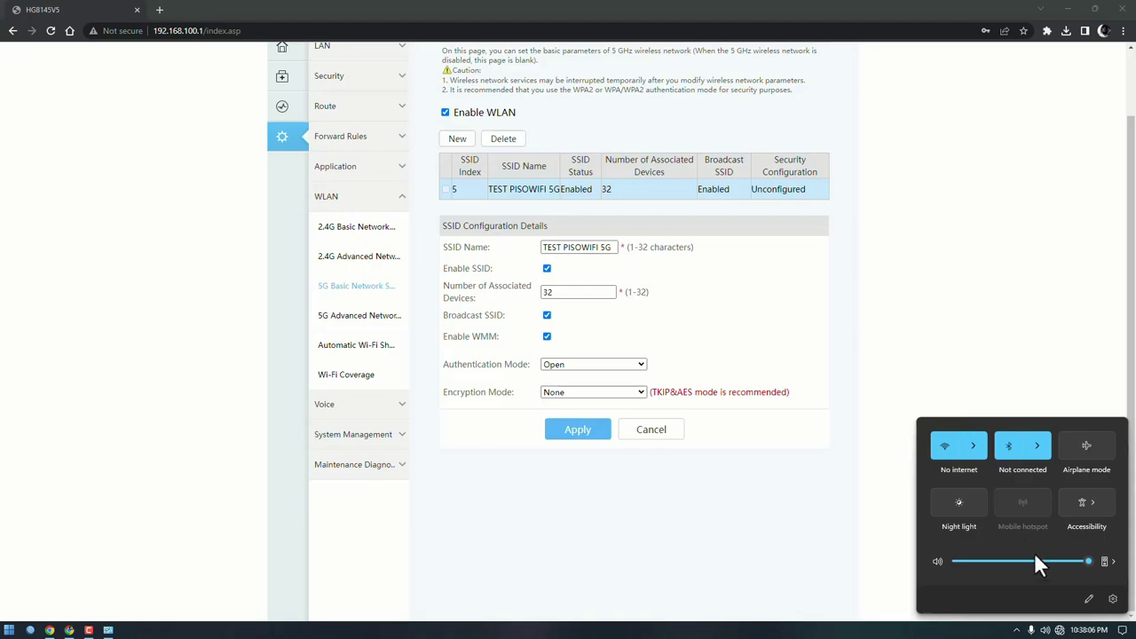
left_click(975, 444)
scroll(1002, 436, "down", 3)
scroll(1035, 452, "up", 5)
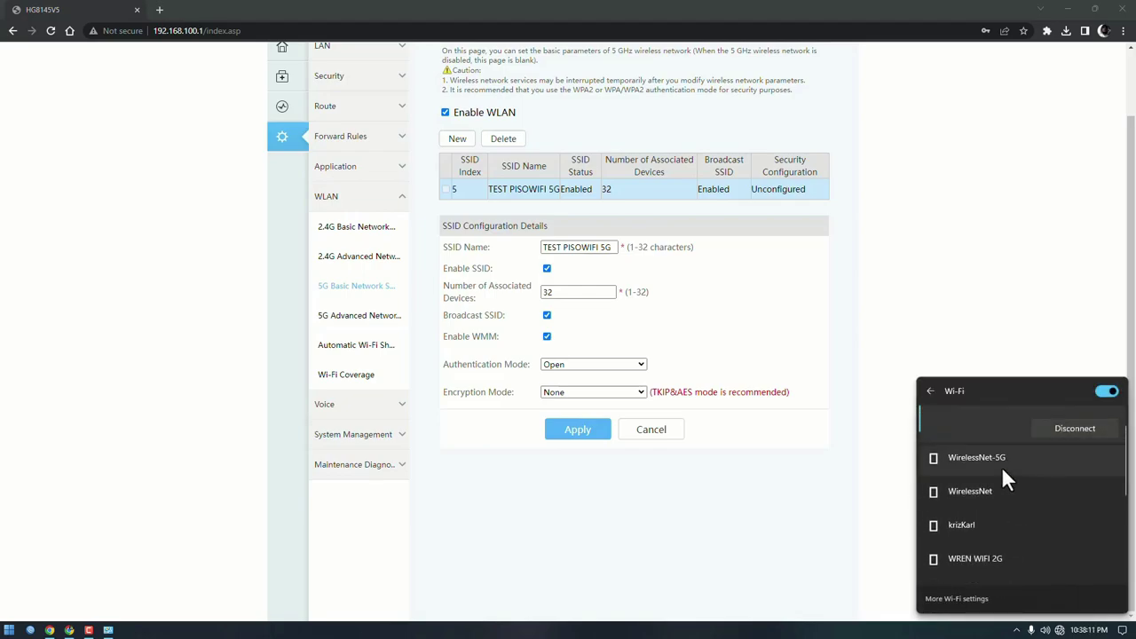
scroll(1025, 425, "down", 3)
scroll(1025, 462, "down", 3)
scroll(1026, 506, "up", 6)
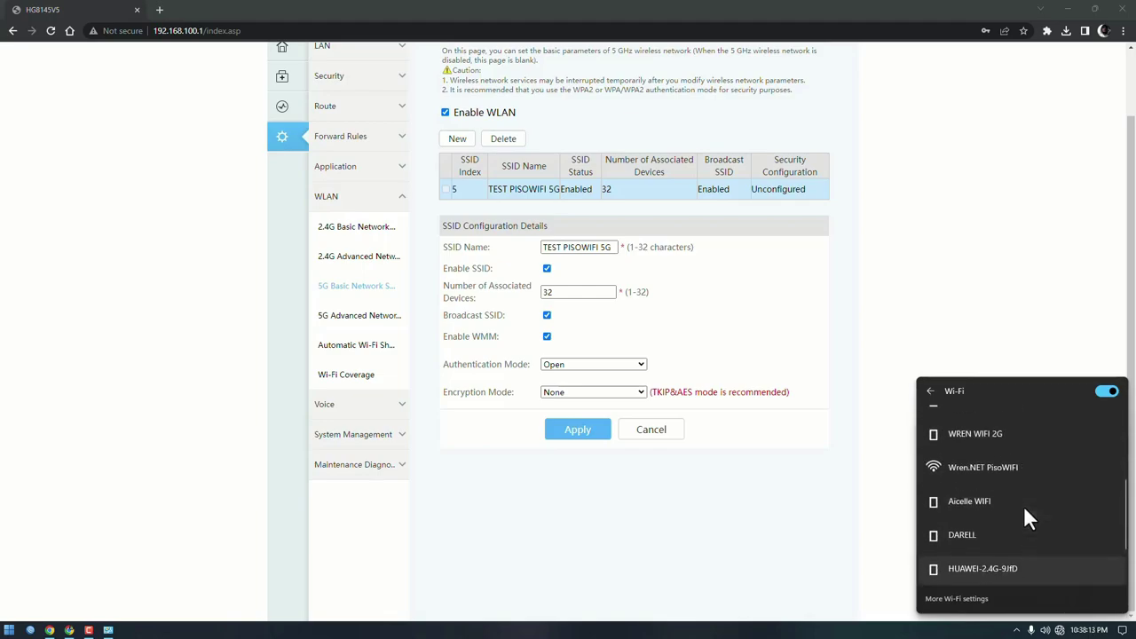
Step: Turn Wi-Fi off and on to rescan, revealing TEST PISOWIFI connected and TEST PISOWIFI 5G
left_click(1104, 395)
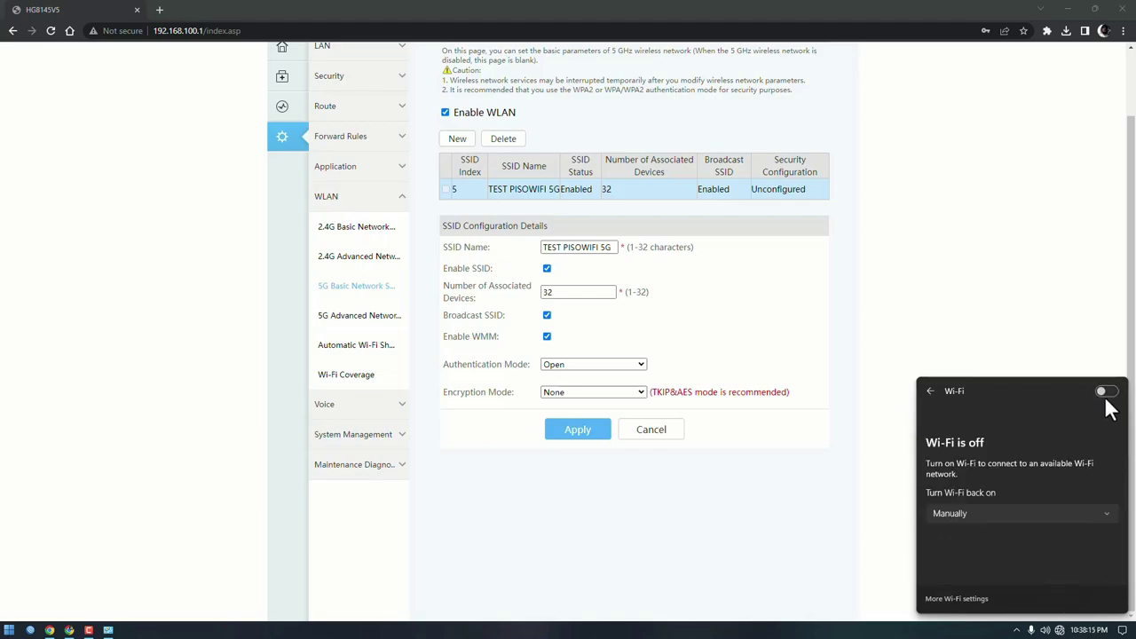
left_click(1103, 391)
scroll(1061, 444, "down", 3)
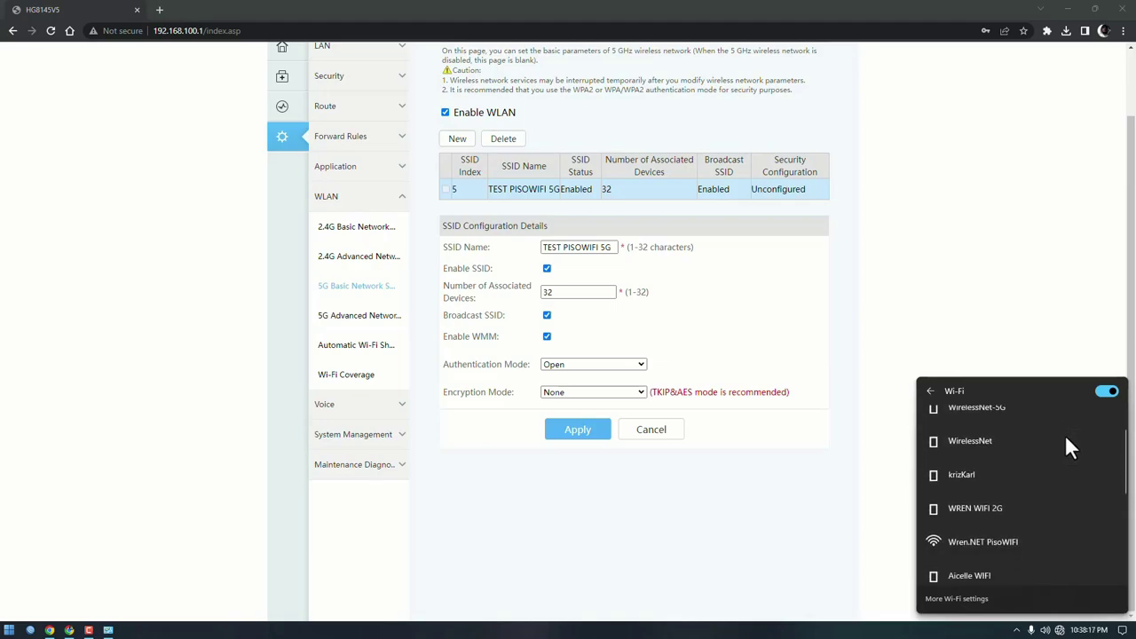
scroll(1030, 479, "up", 4)
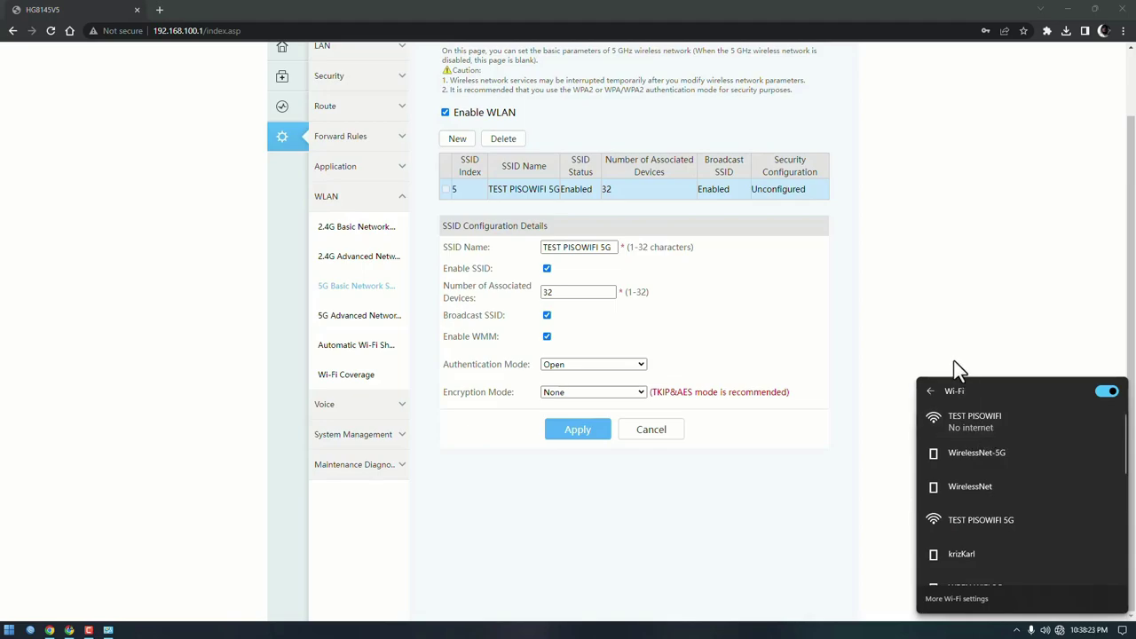
Step: Return to the router page and go to Maintenance Diagnosis > Upstream Port
left_click(978, 297)
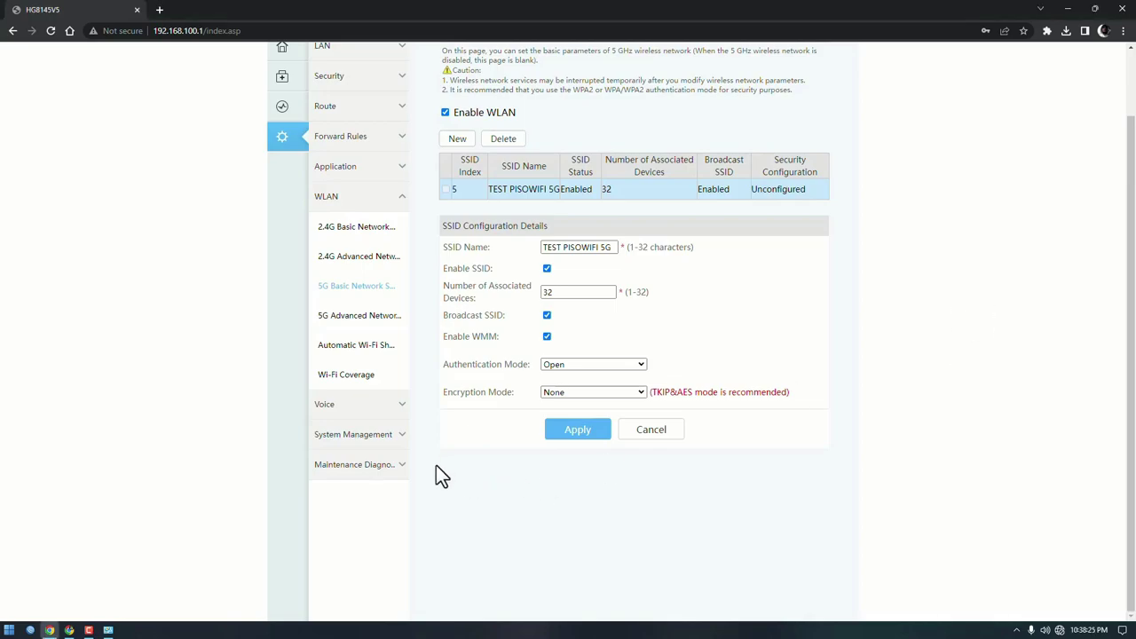
left_click(364, 465)
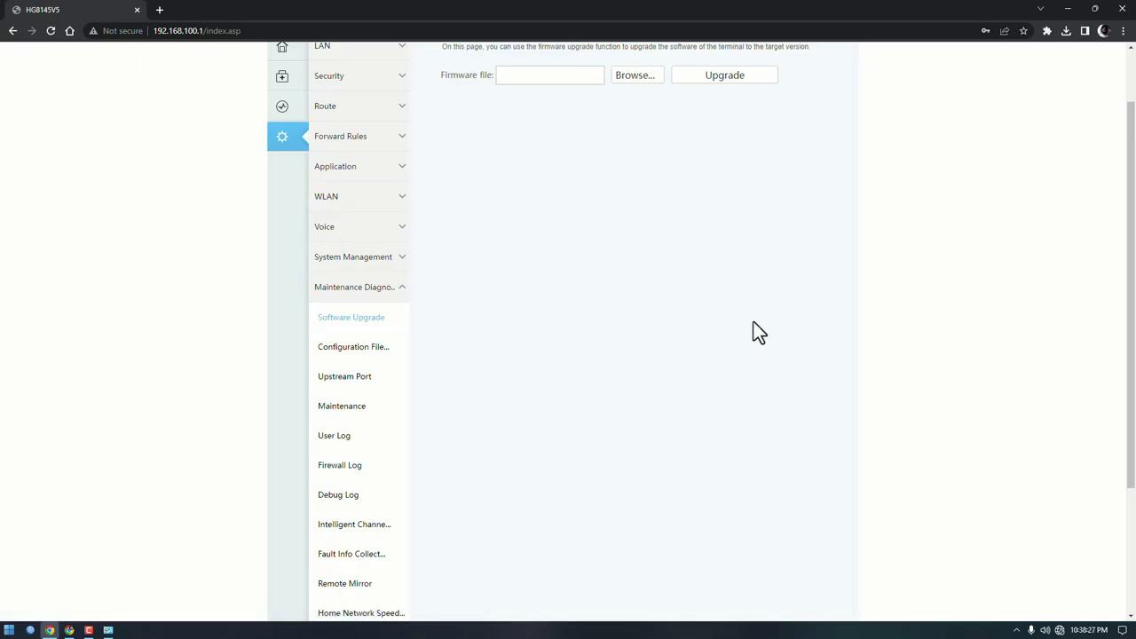
scroll(622, 373, "up", 1)
scroll(497, 355, "down", 2)
scroll(400, 355, "up", 2)
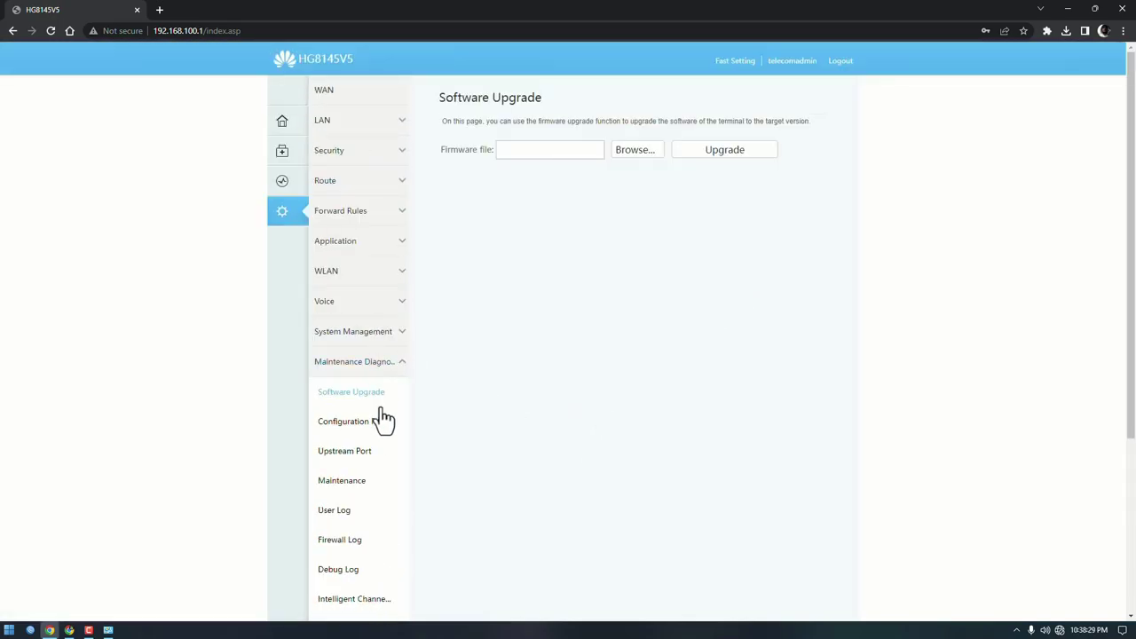
left_click(368, 453)
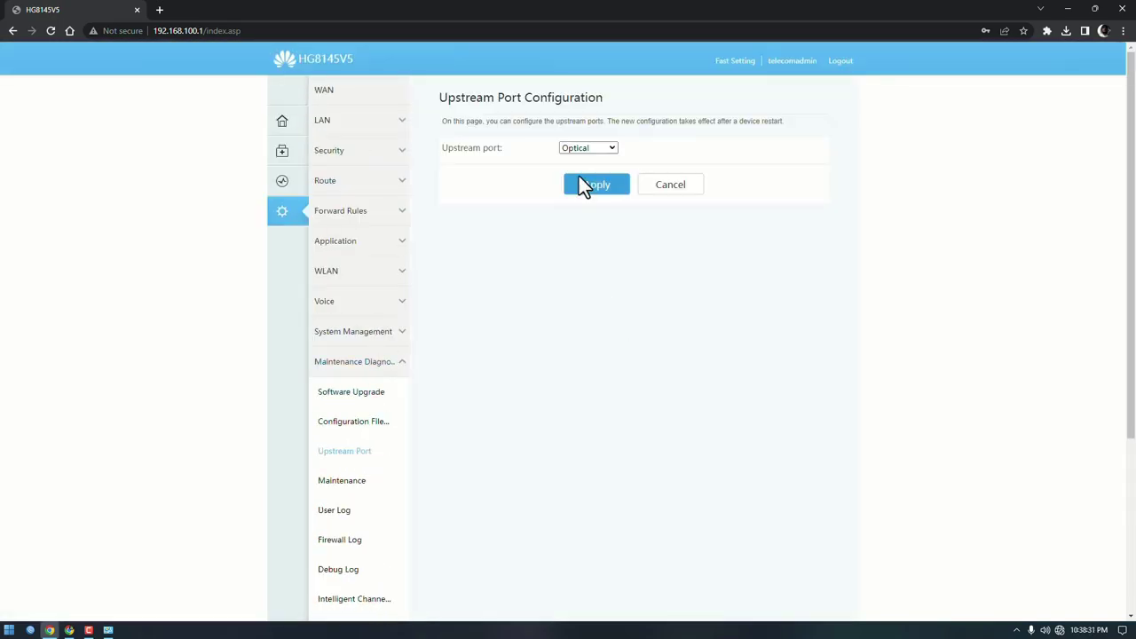
Step: Set the upstream port to LAN1, apply it, and confirm the restart
left_click(594, 148)
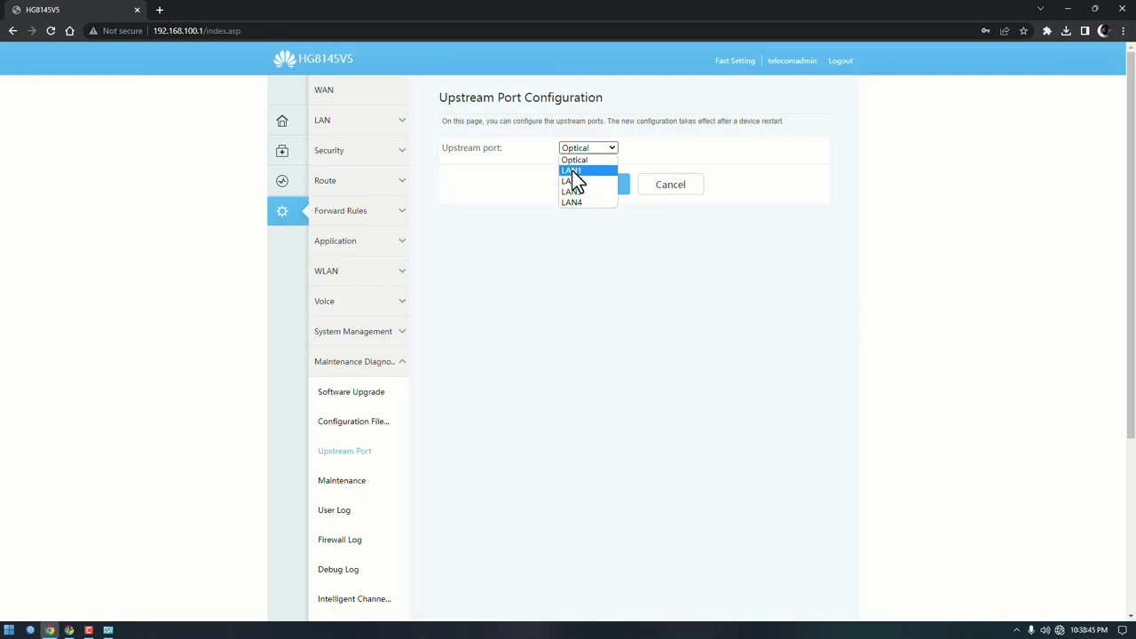
left_click(573, 170)
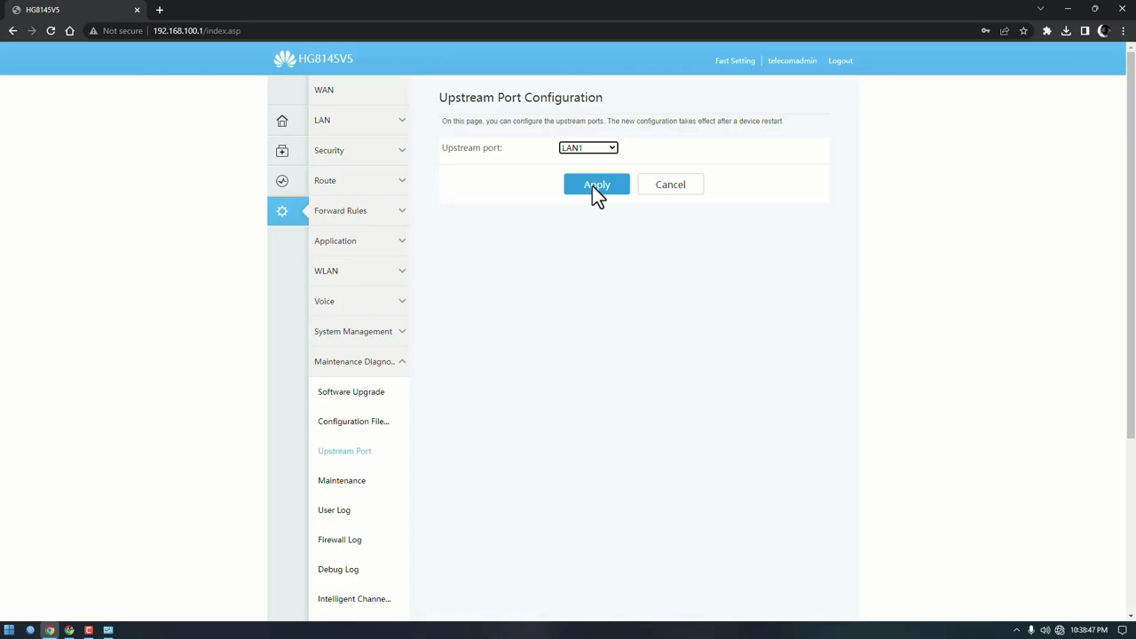
left_click(591, 186)
left_click(625, 110)
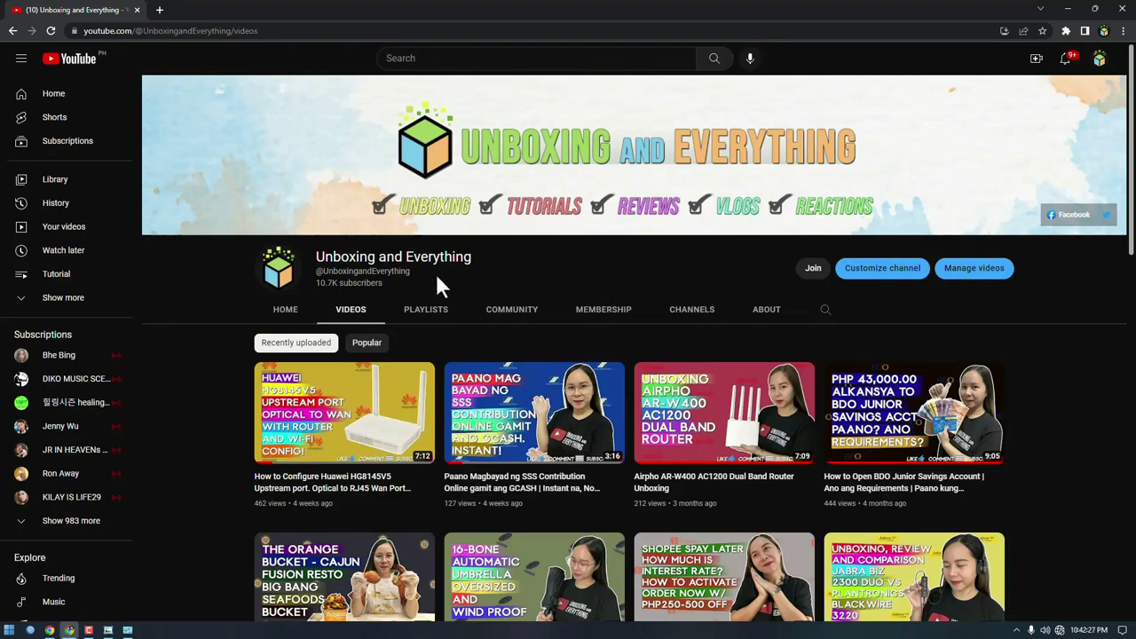
left_click_drag(317, 254, 515, 258)
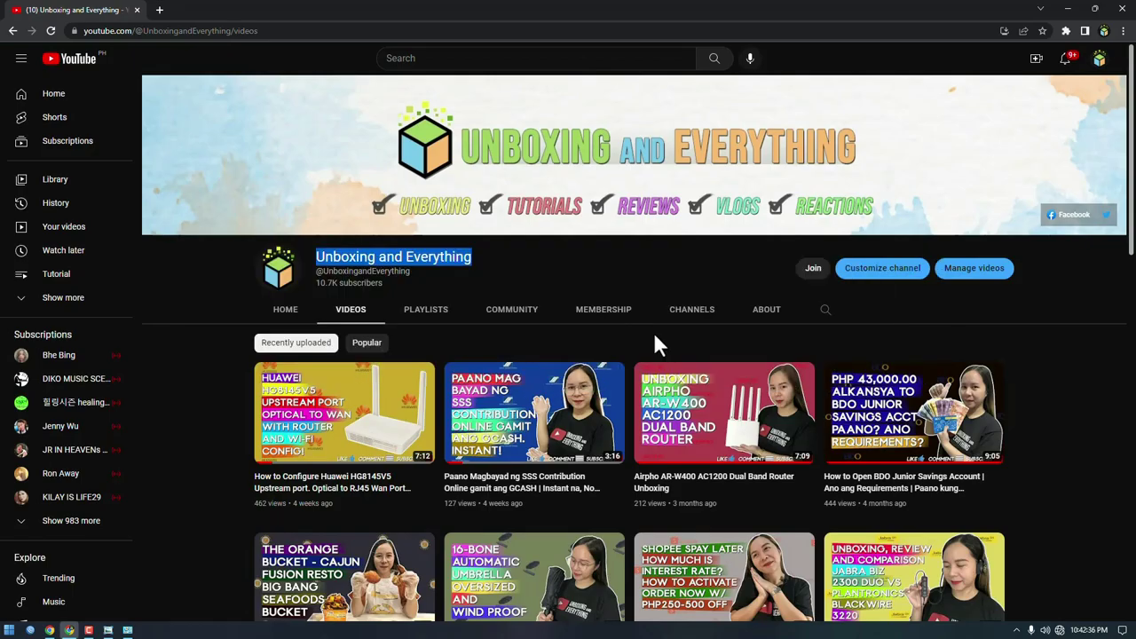
scroll(655, 346, "down", 5)
scroll(654, 399, "up", 3)
scroll(654, 423, "up", 2)
scroll(1047, 525, "down", 5)
scroll(1047, 525, "up", 2)
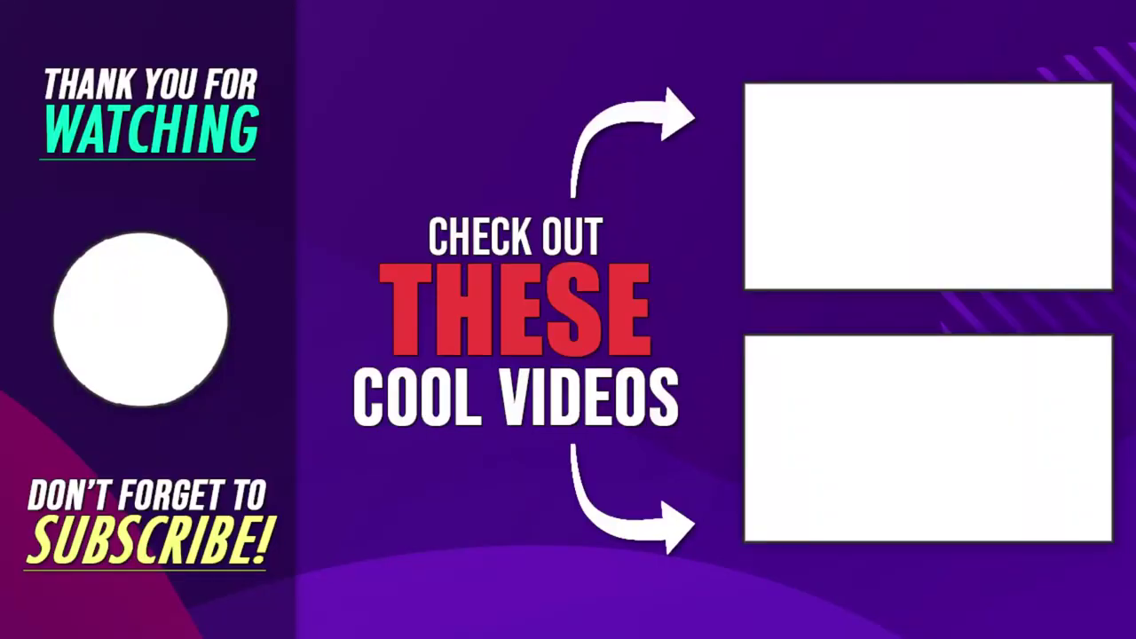